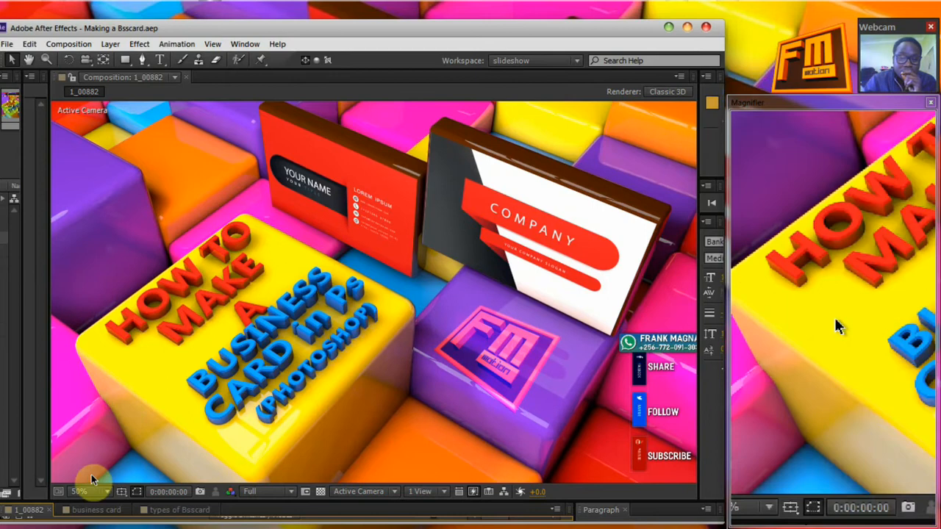
# Review the business card and types of Bsscard compositions, return to composition 1_00882, and switch from After Effects to Photoshop
pyautogui.click(91, 510)
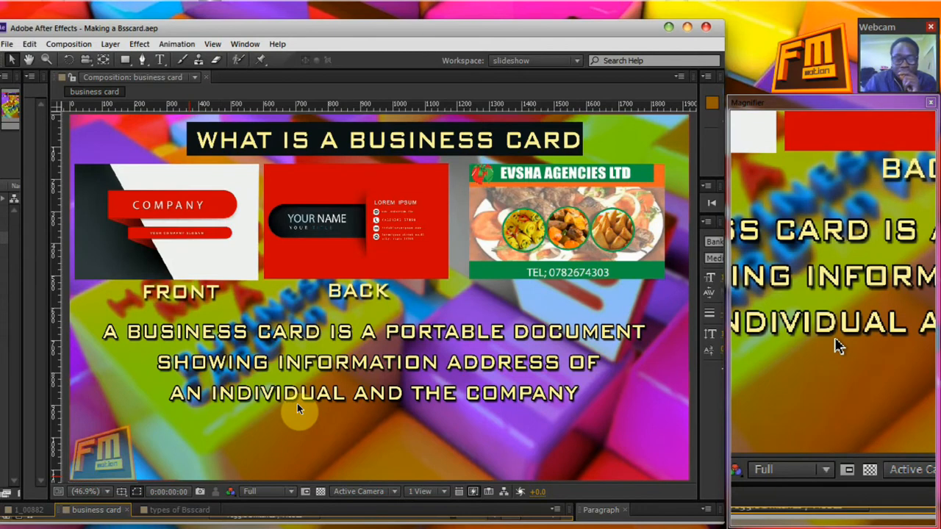
pyautogui.click(177, 511)
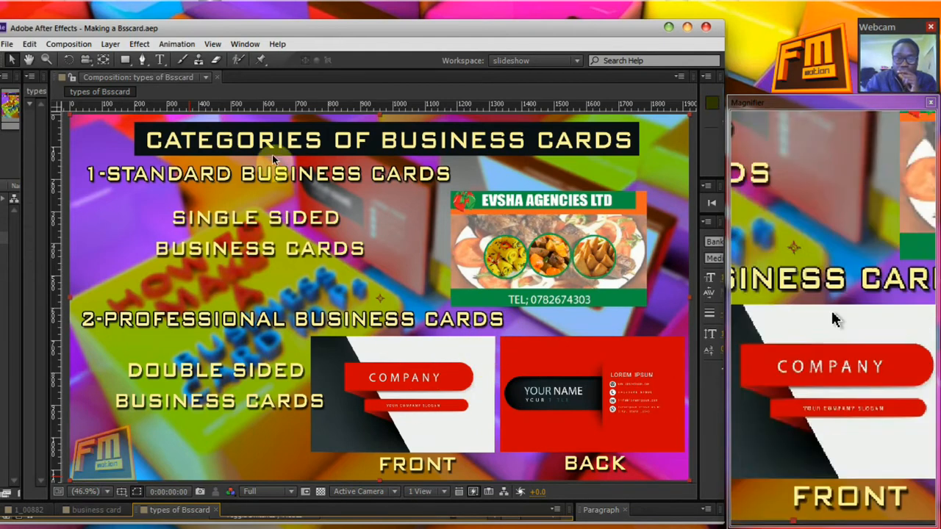
pyautogui.click(22, 509)
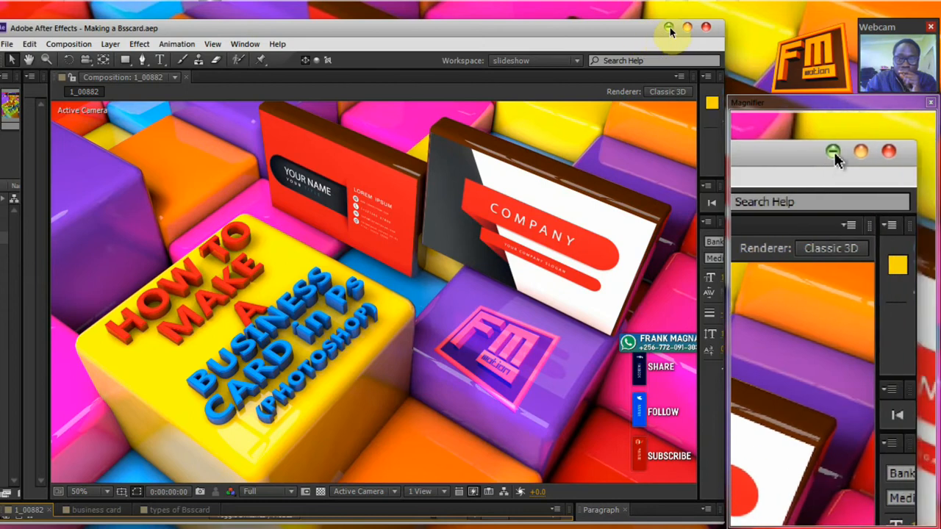
pyautogui.click(670, 27)
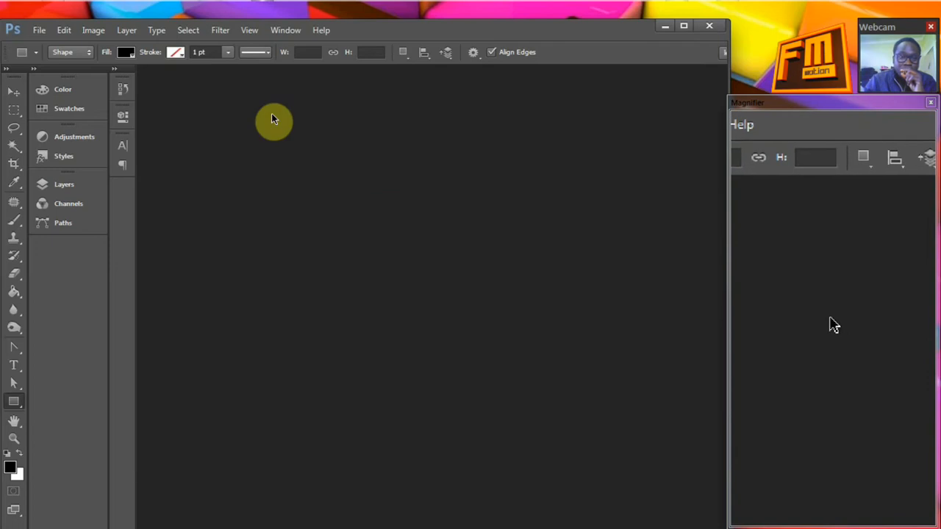
# Create a new transparent RGB document named "business card", 8.5 by 5 centimeters at 300 pixels/inch
pyautogui.click(40, 33)
pyautogui.click(59, 38)
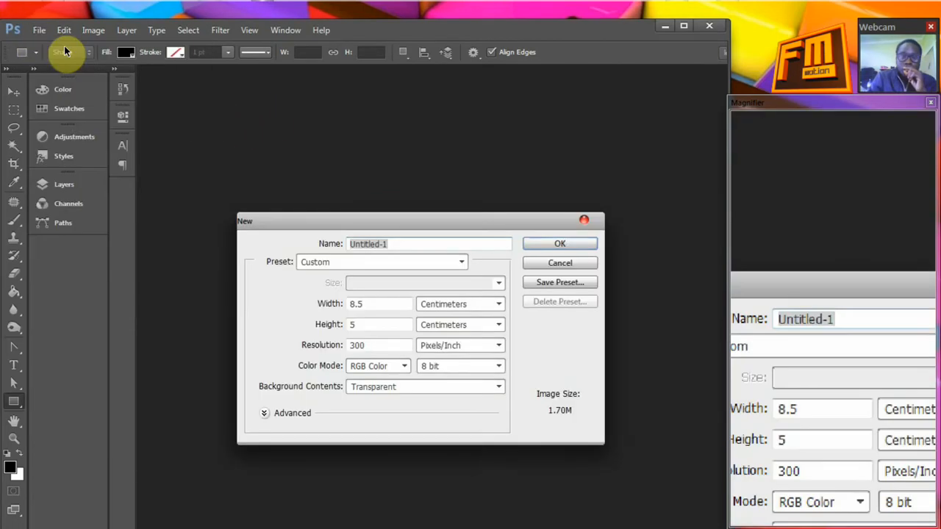
pyautogui.write('business card')
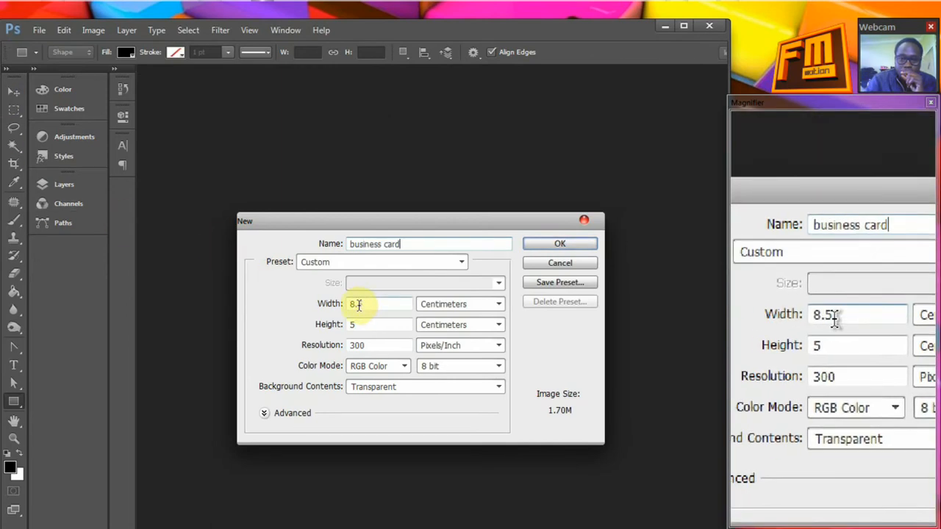
pyautogui.click(360, 344)
pyautogui.moveTo(360, 343); pyautogui.dragTo(349, 342)
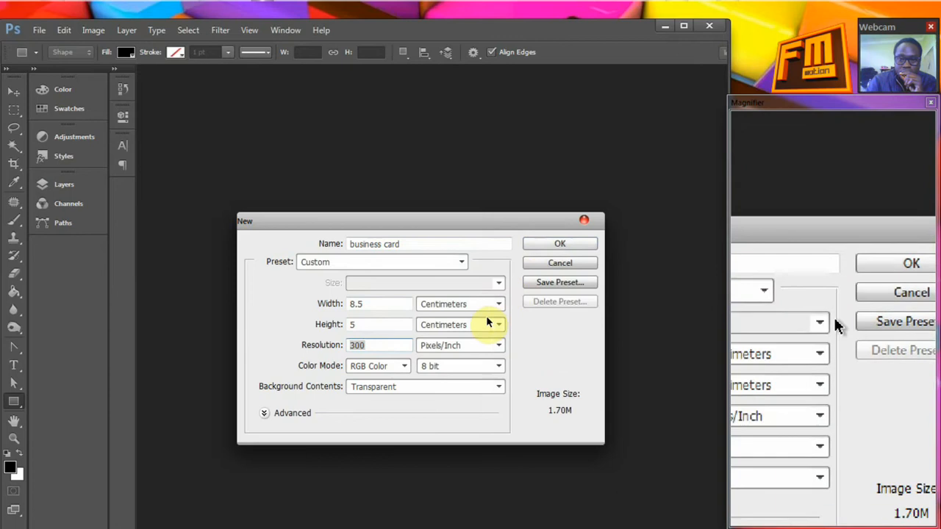
pyautogui.click(549, 246)
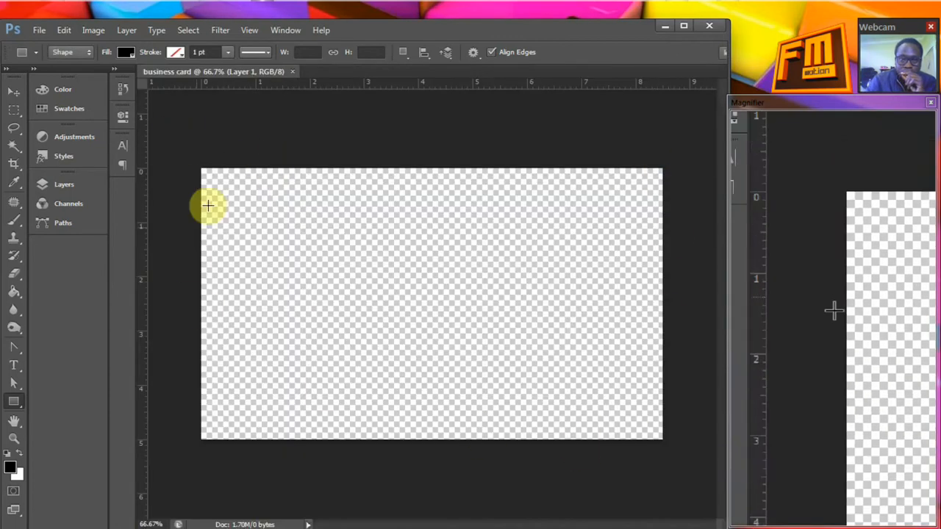
# Show the document's layers and place the bsscard1 image from the making a Bsscard folder into the document
pyautogui.click(63, 185)
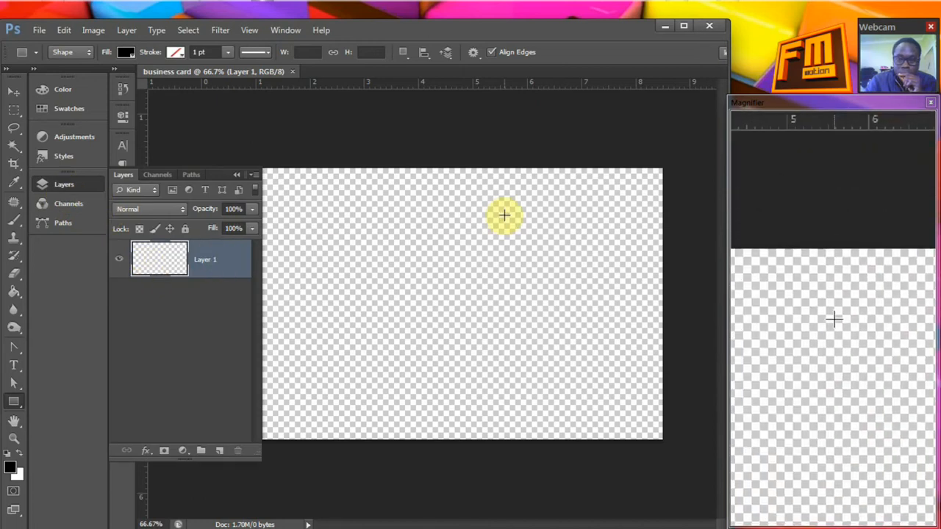
pyautogui.click(73, 5)
pyautogui.scroll(1, 397, 259)
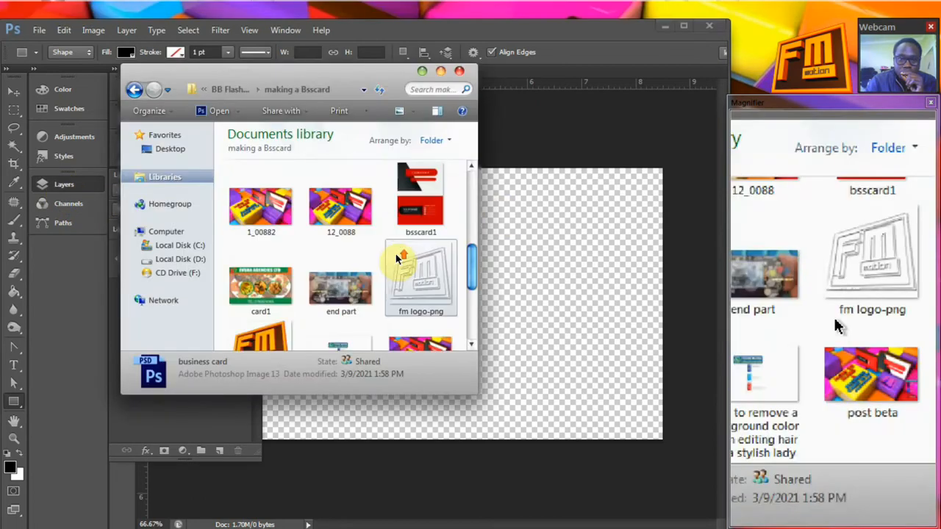
pyautogui.moveTo(420, 199); pyautogui.dragTo(550, 315)
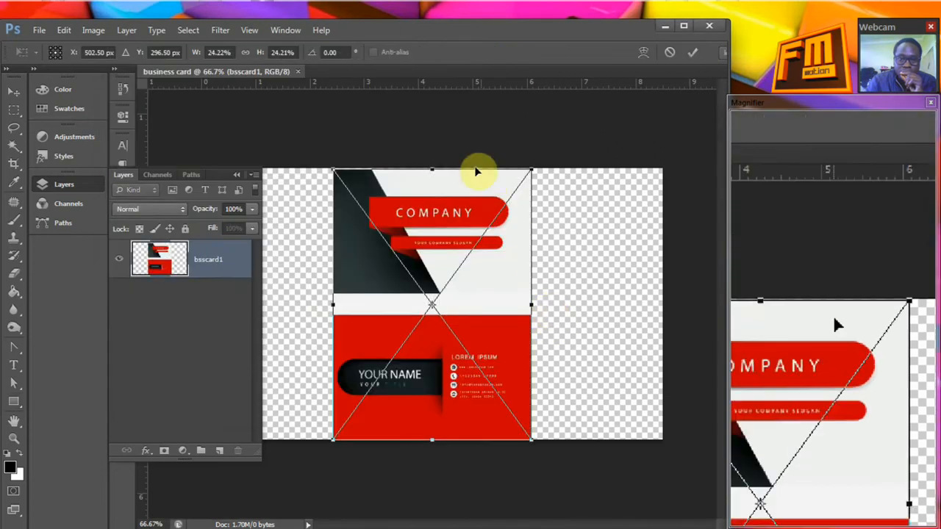
pyautogui.click(694, 55)
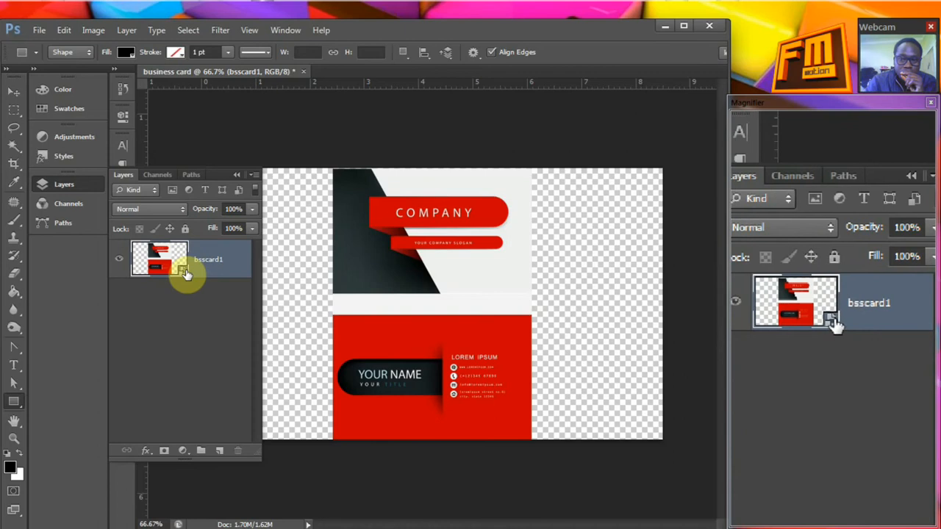
# Rasterize the bsscard1 layer, duplicate it, and hide the original bsscard1 layer
pyautogui.rightClick(214, 273)
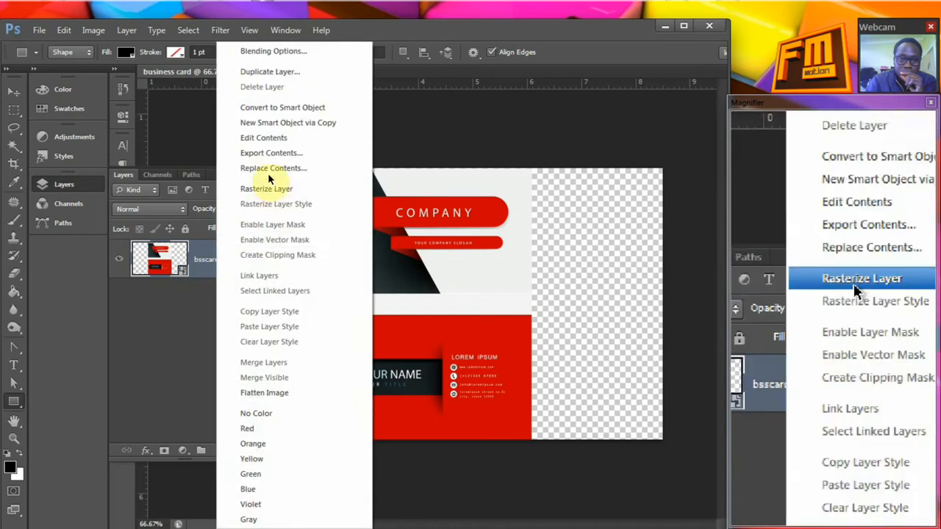
pyautogui.click(270, 188)
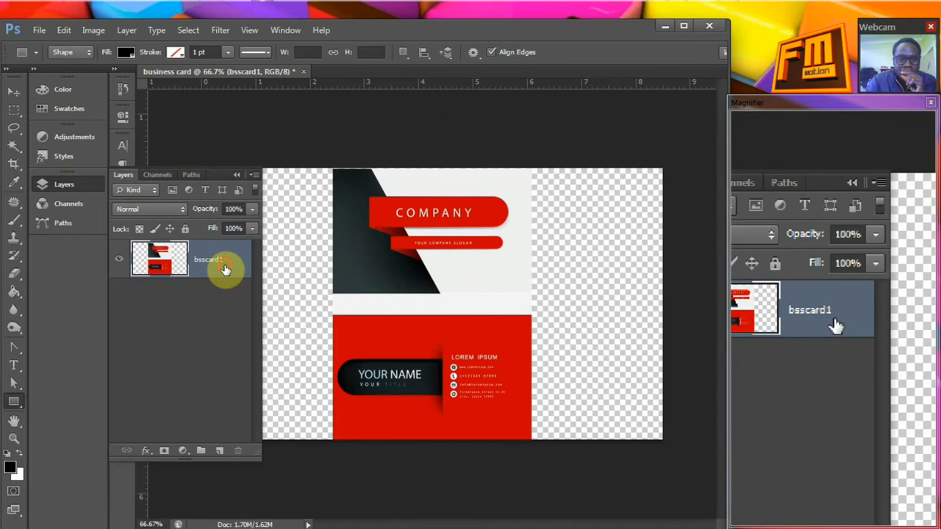
pyautogui.moveTo(224, 269); pyautogui.dragTo(211, 426)
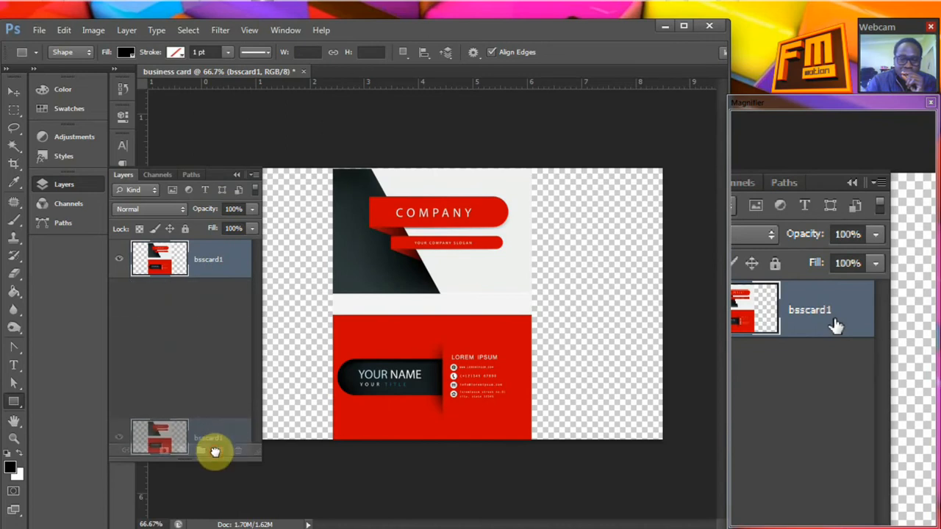
pyautogui.moveTo(214, 451); pyautogui.dragTo(217, 451)
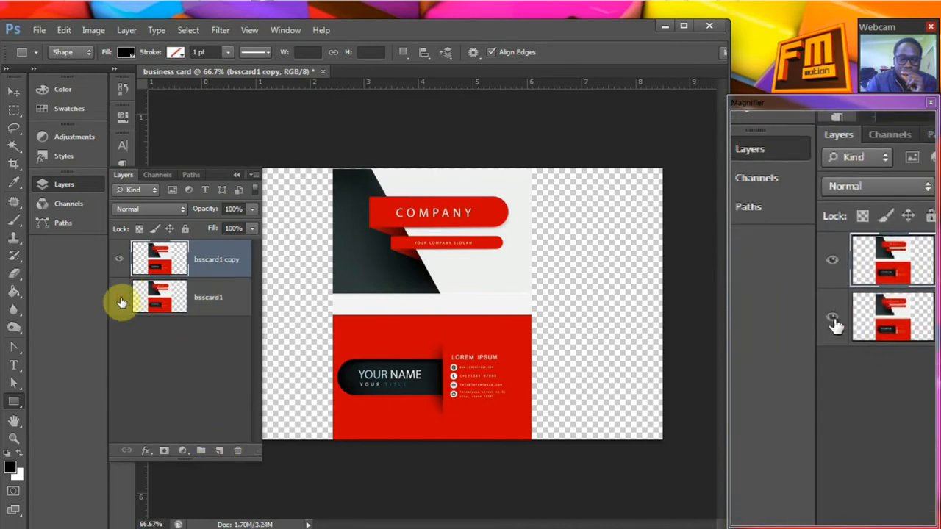
pyautogui.click(120, 298)
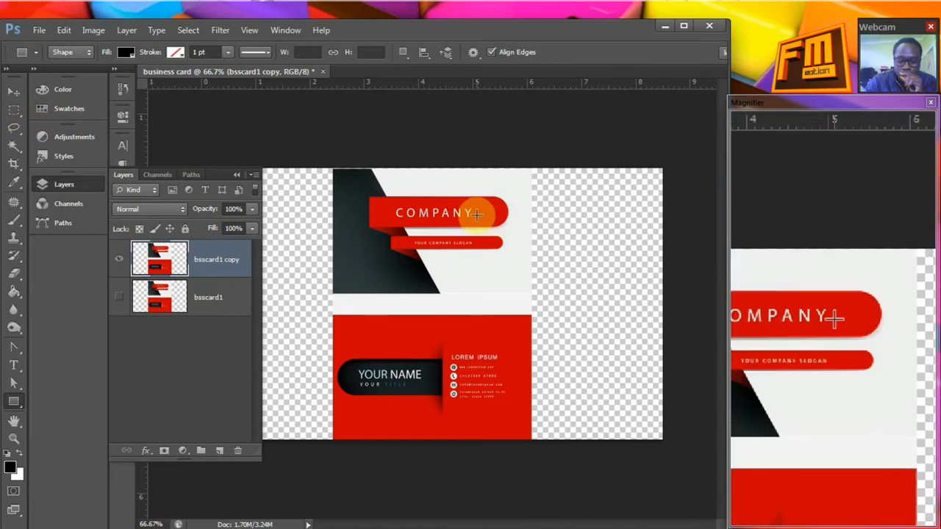
# Select the front COMPANY card on bsscard1 copy with the Rectangular Marquee and copy it onto its own layer
pyautogui.hotkey('ctrl', '+')
pyautogui.hotkey('ctrl', '+')
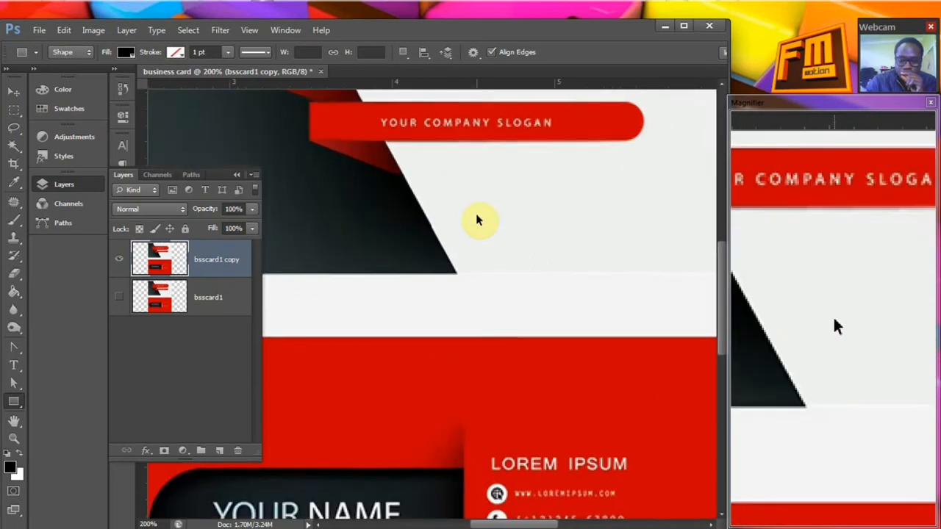
pyautogui.hotkey('ctrl', '-')
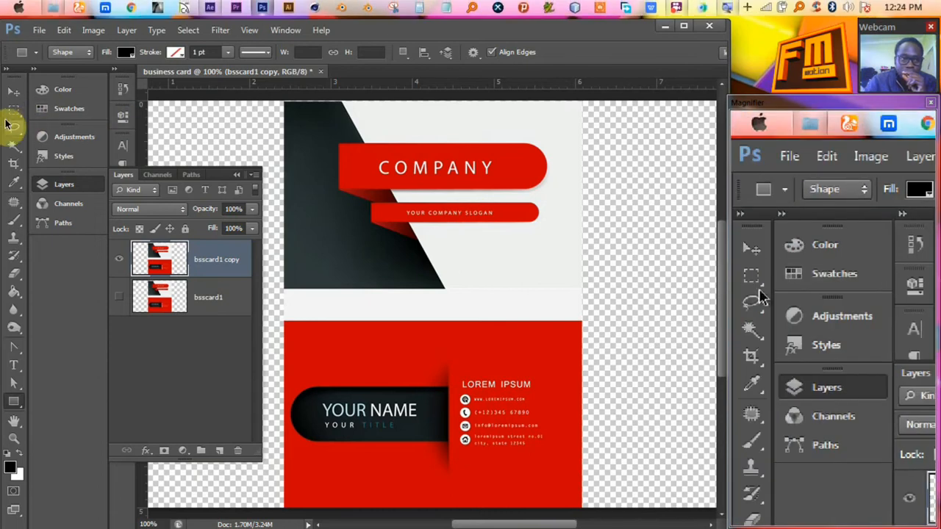
pyautogui.click(9, 116)
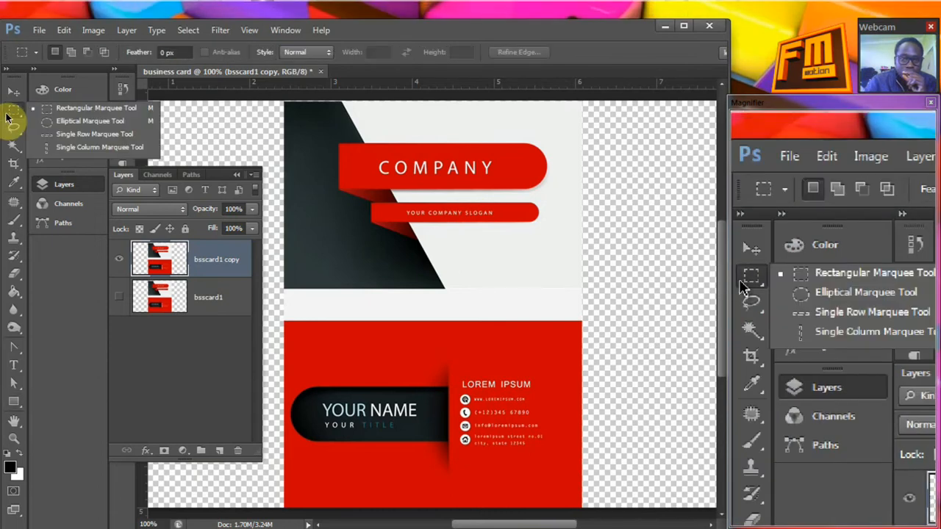
pyautogui.click(93, 111)
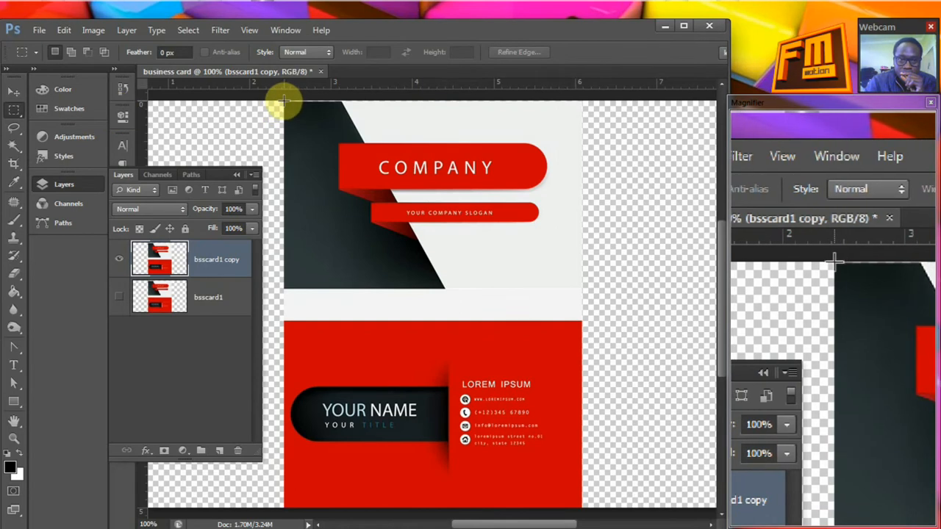
pyautogui.moveTo(285, 103); pyautogui.dragTo(582, 287)
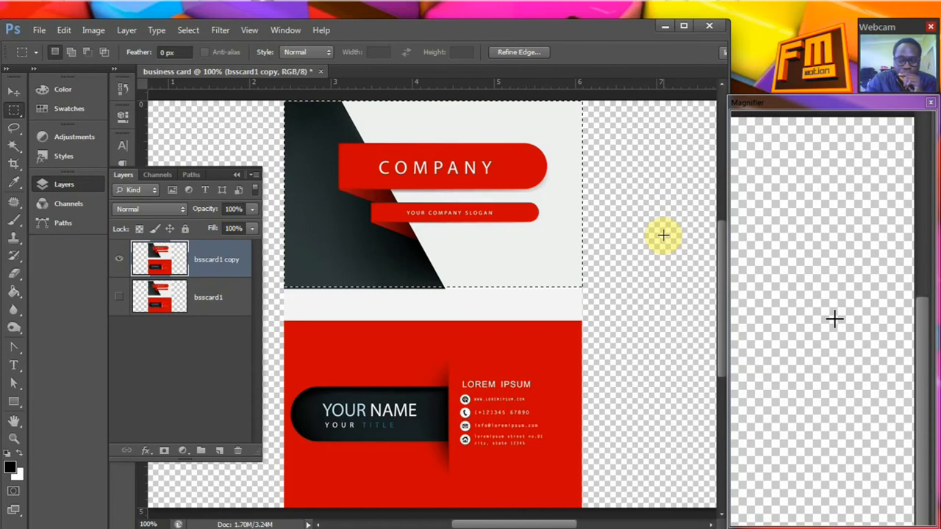
pyautogui.hotkey('ctrl', 'j')
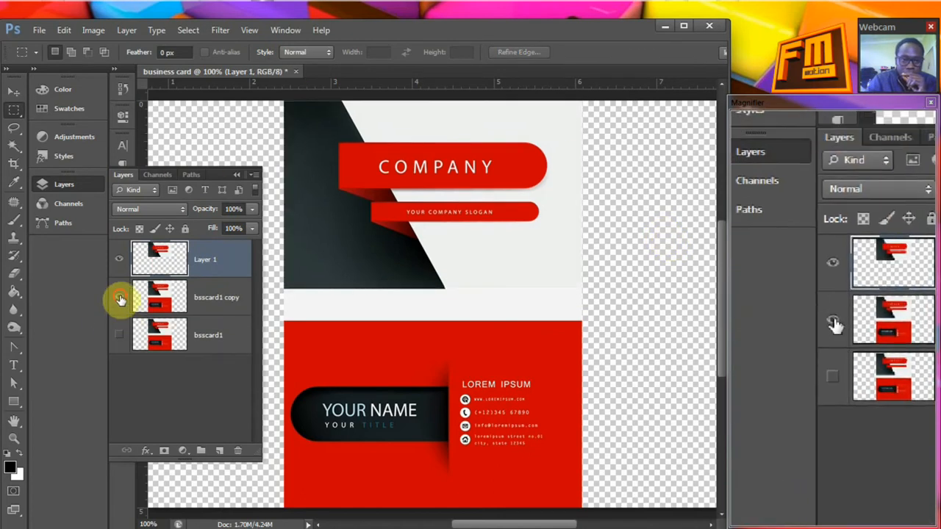
# Leave only the bsscard1 copy layer shown and marquee-select the whole red back card in it
pyautogui.click(119, 296)
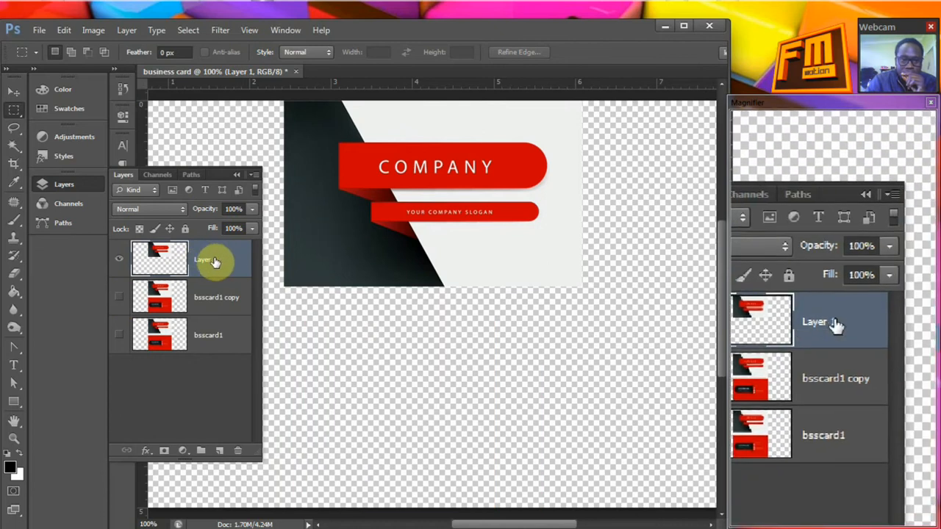
pyautogui.click(120, 259)
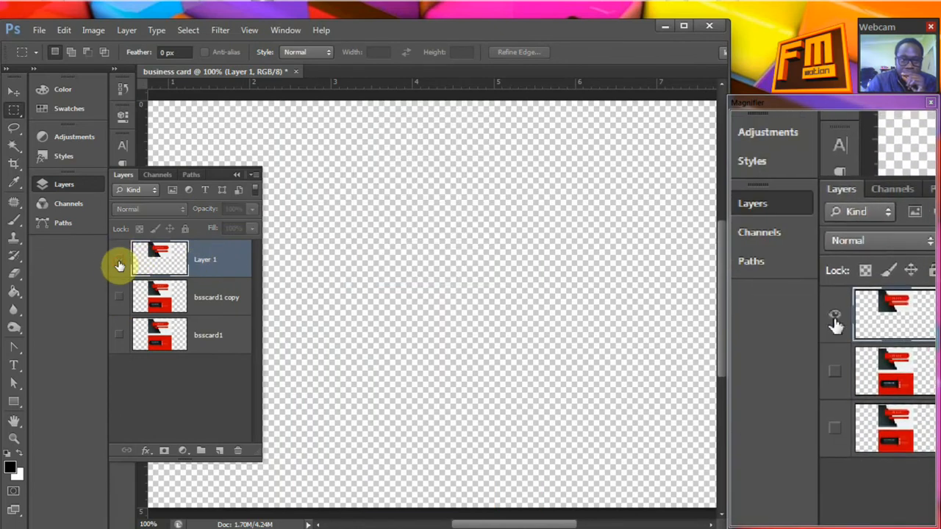
pyautogui.click(118, 299)
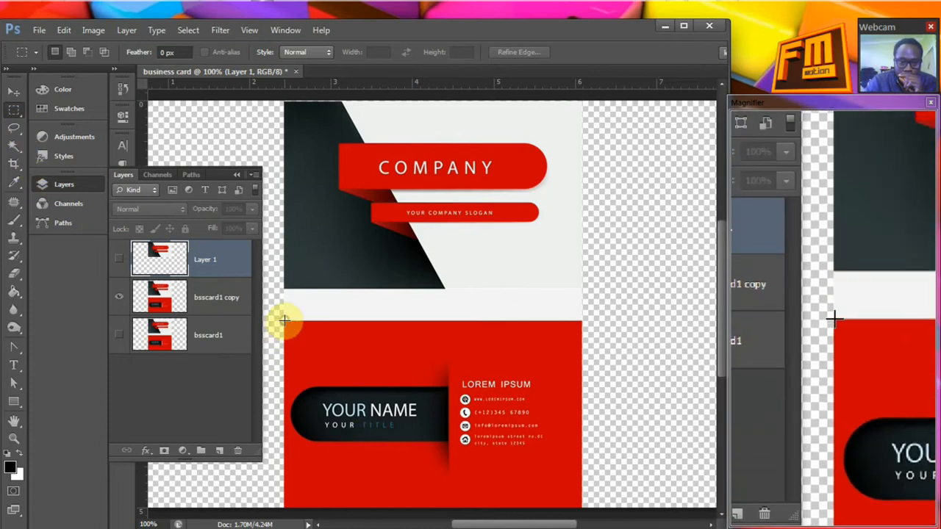
pyautogui.moveTo(285, 320); pyautogui.dragTo(582, 515)
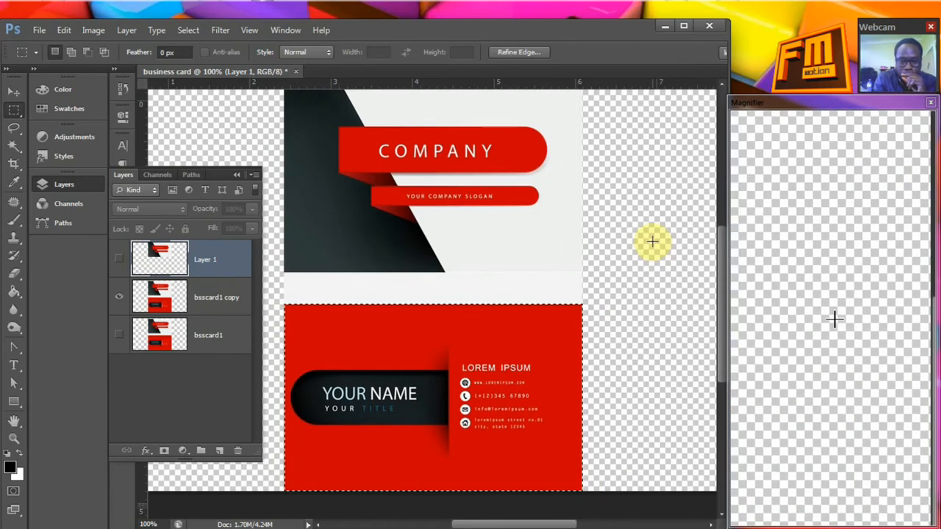
pyautogui.hotkey('ctrl', 'v')
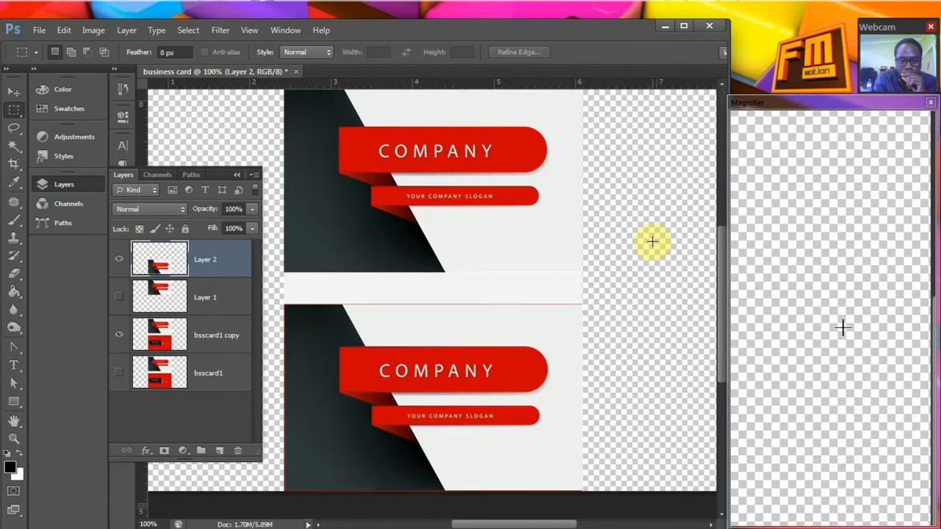
pyautogui.scroll(-2, 635, 212)
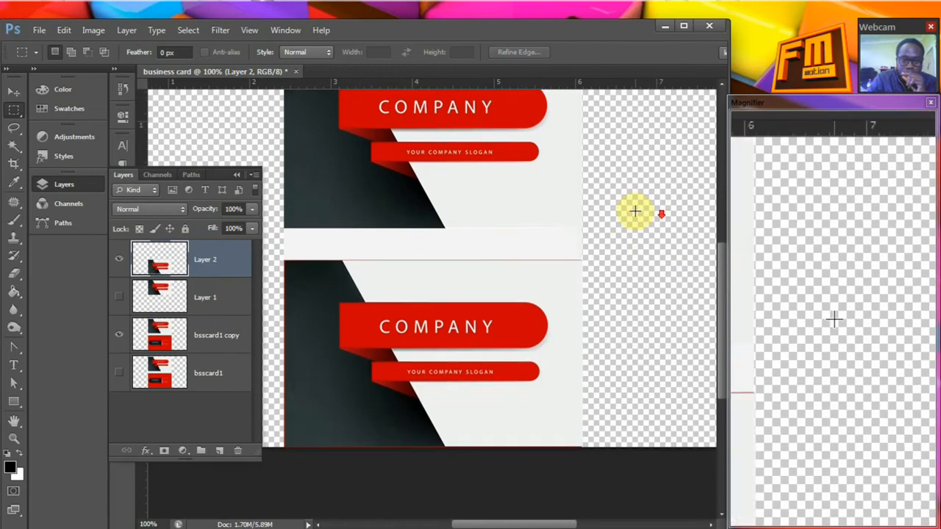
pyautogui.hotkey('ctrl', 'z')
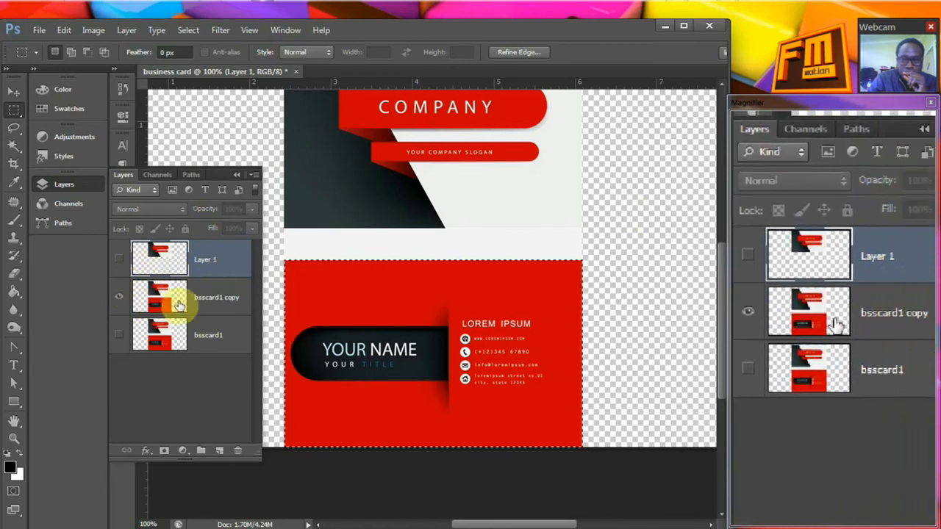
# Copy the selected red back card from bsscard1 copy onto its own layer and hide bsscard1 copy to check the result
pyautogui.click(209, 308)
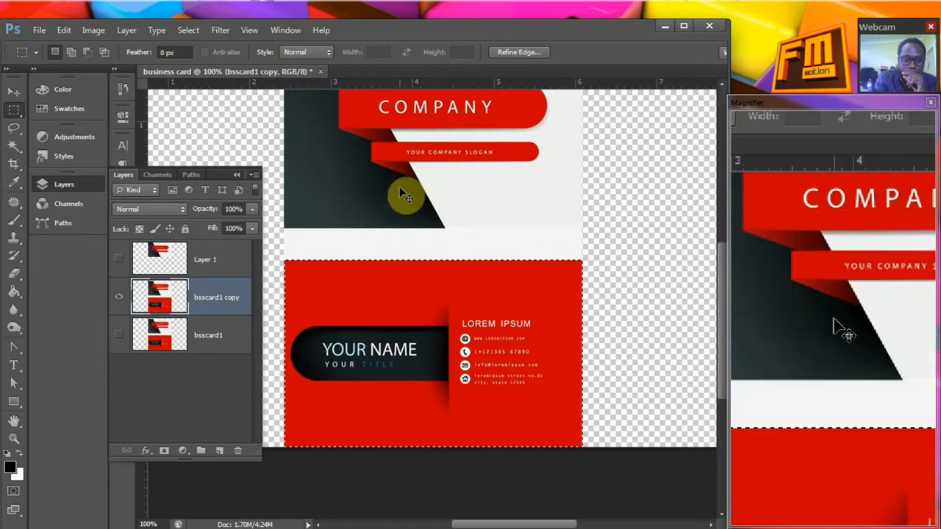
pyautogui.hotkey('ctrl', 'j')
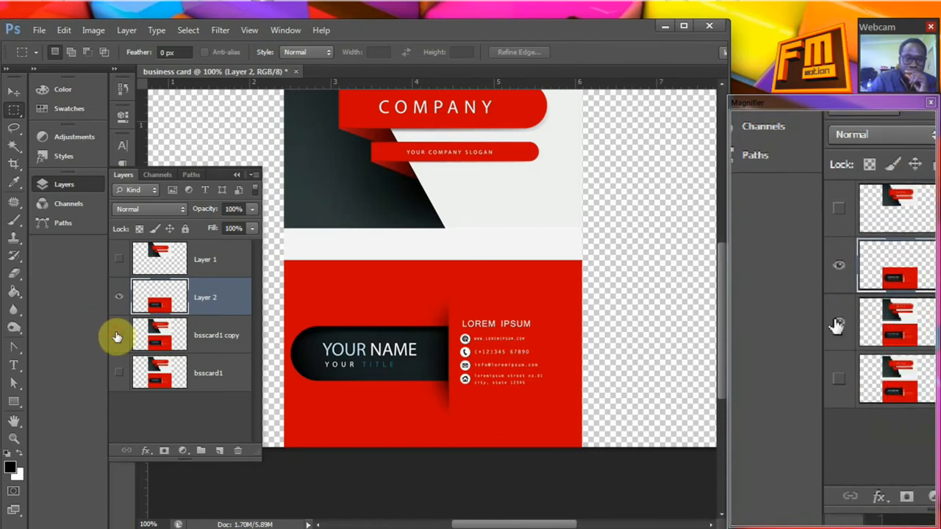
pyautogui.click(118, 336)
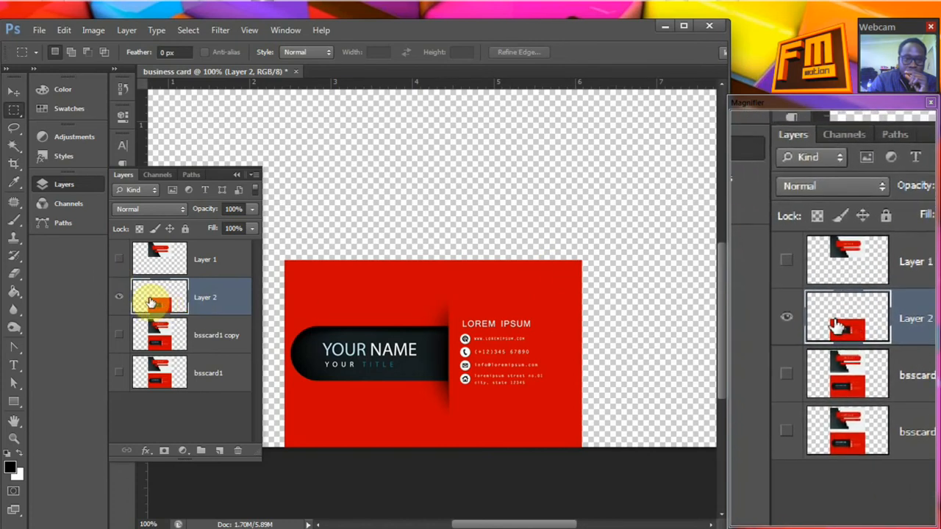
pyautogui.click(120, 300)
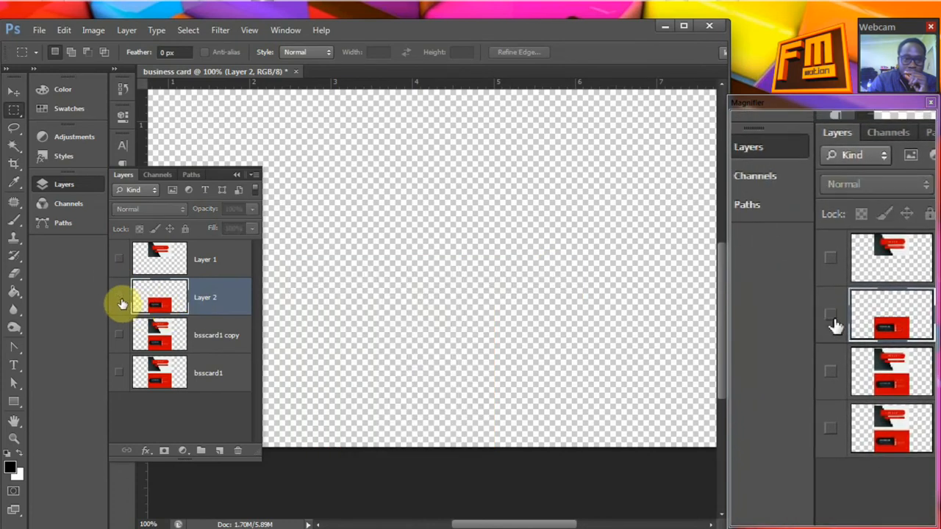
pyautogui.click(120, 300)
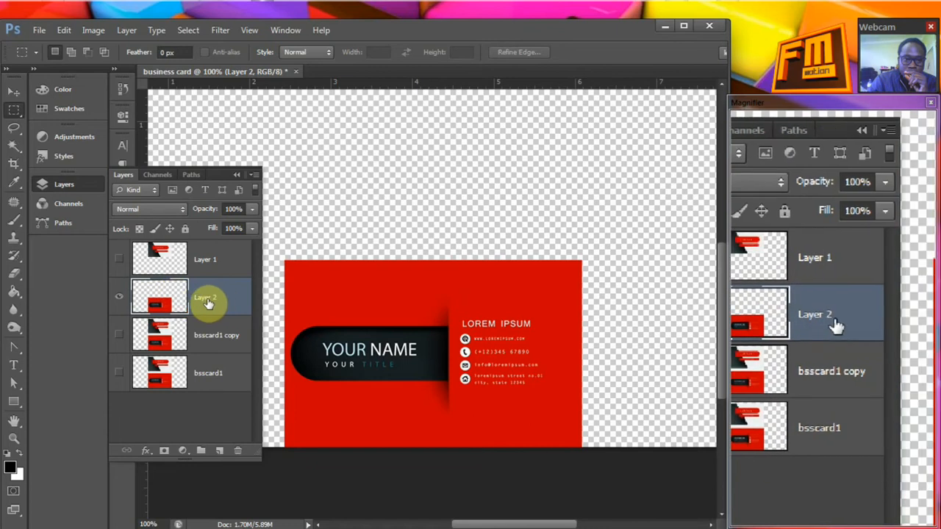
# Rename the red card's layer to back, then show Layer 1 with the COMPANY card and rename it frront
pyautogui.doubleClick(205, 299)
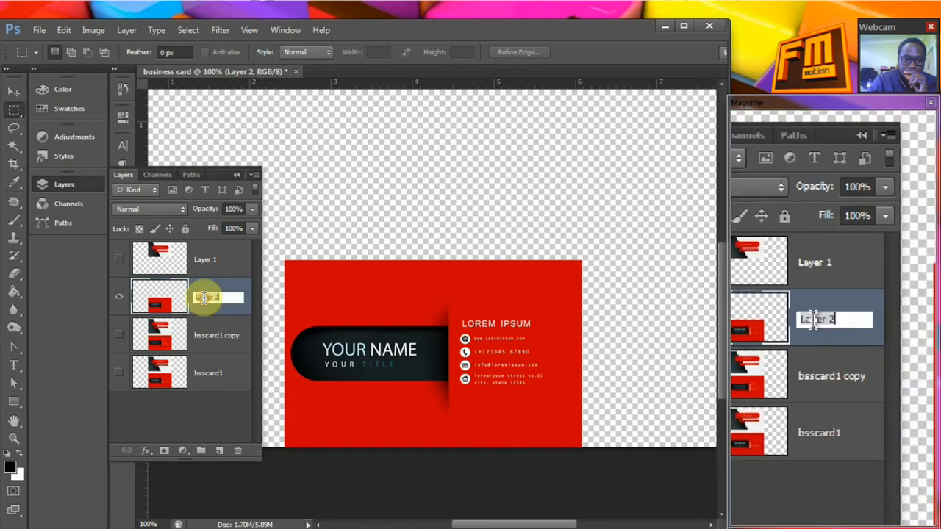
pyautogui.write('back')
pyautogui.click(205, 259)
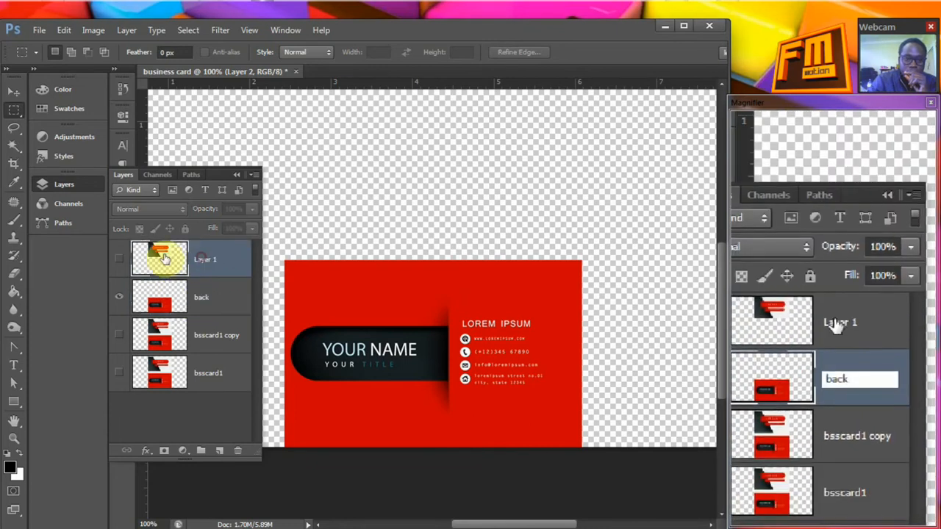
pyautogui.click(118, 259)
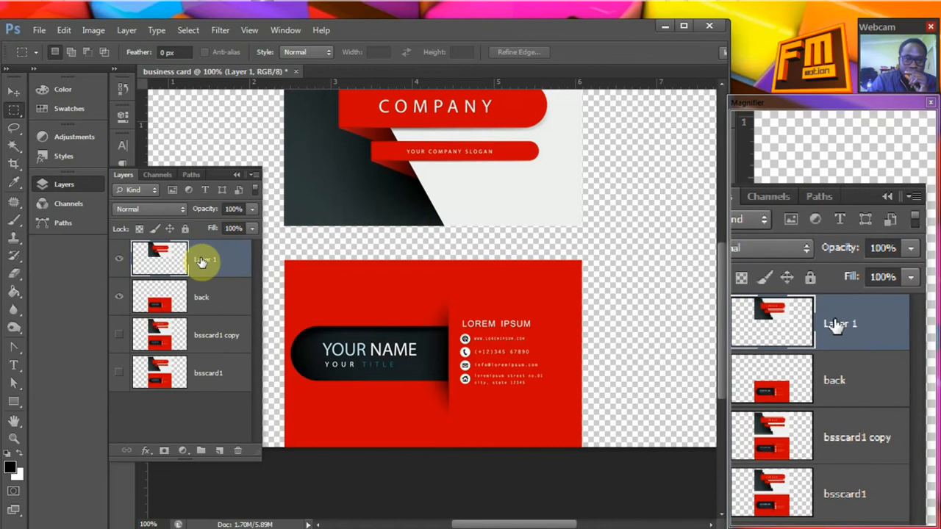
pyautogui.doubleClick(201, 261)
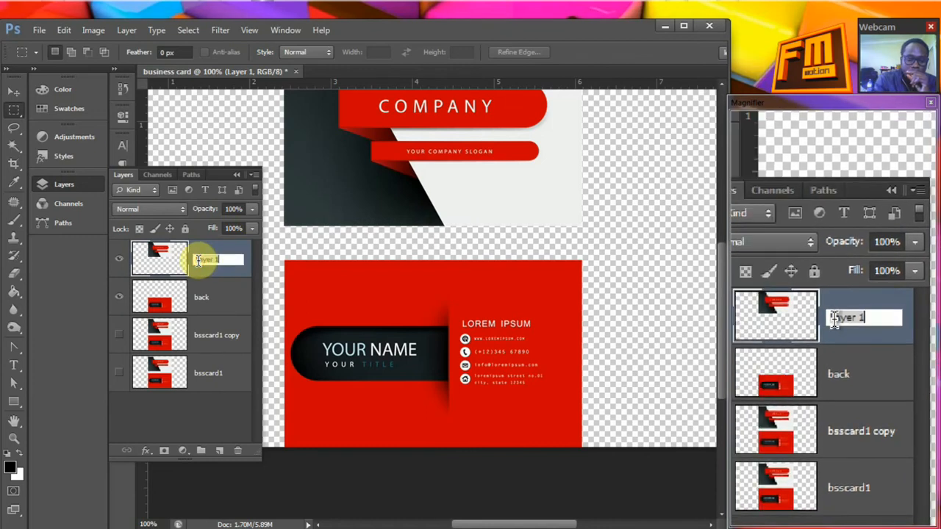
pyautogui.write('frront')
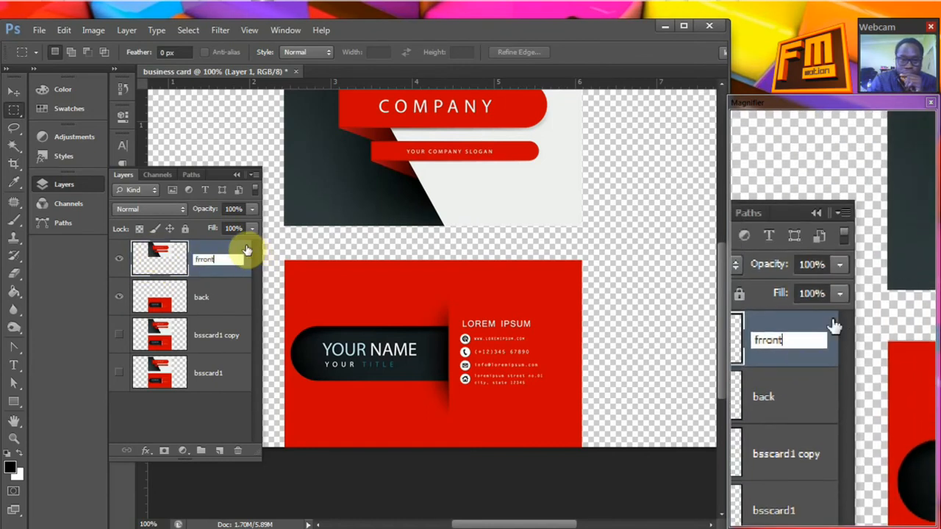
pyautogui.click(242, 264)
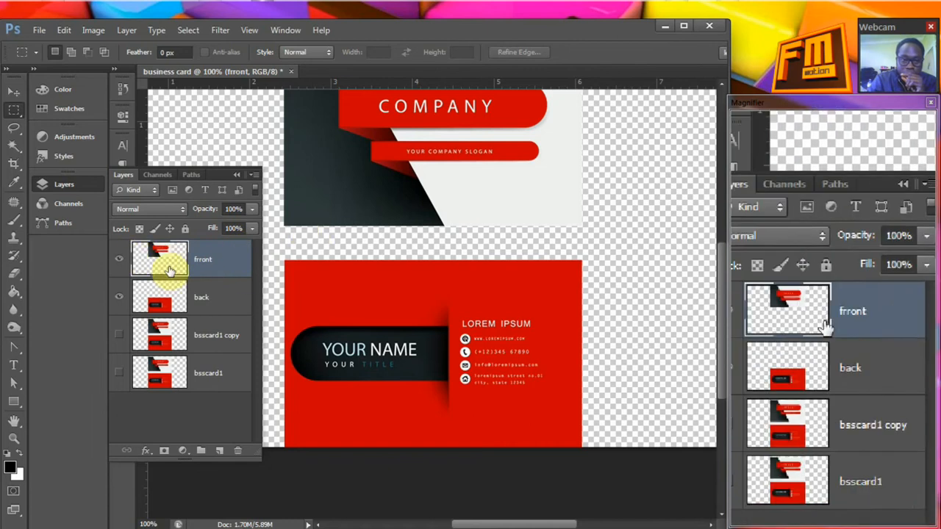
# Hide the back layer and move the front COMPANY card into the middle area of the canvas
pyautogui.click(118, 297)
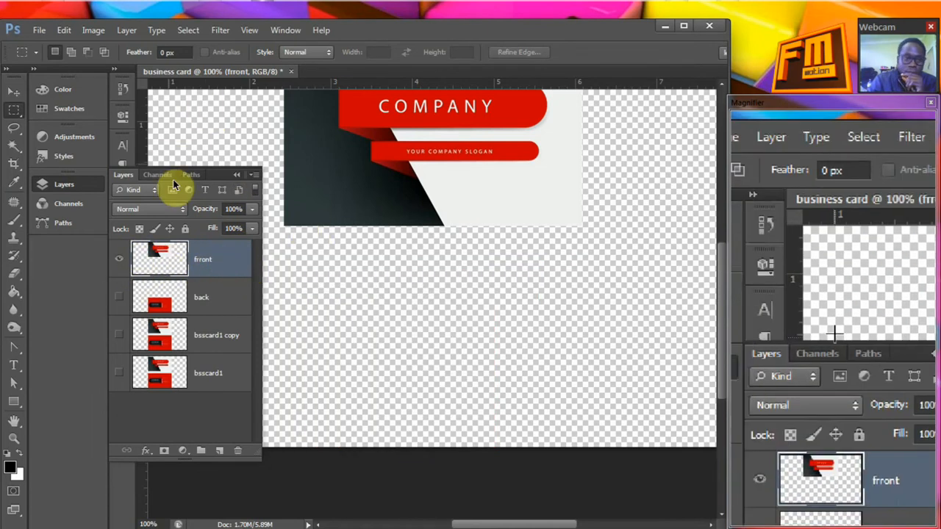
pyautogui.click(237, 176)
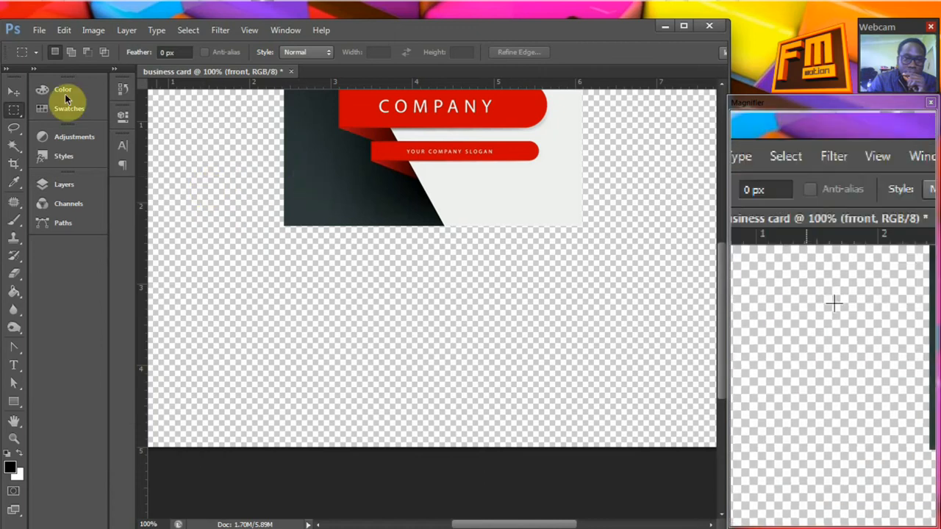
pyautogui.click(14, 94)
pyautogui.moveTo(350, 130); pyautogui.dragTo(384, 238)
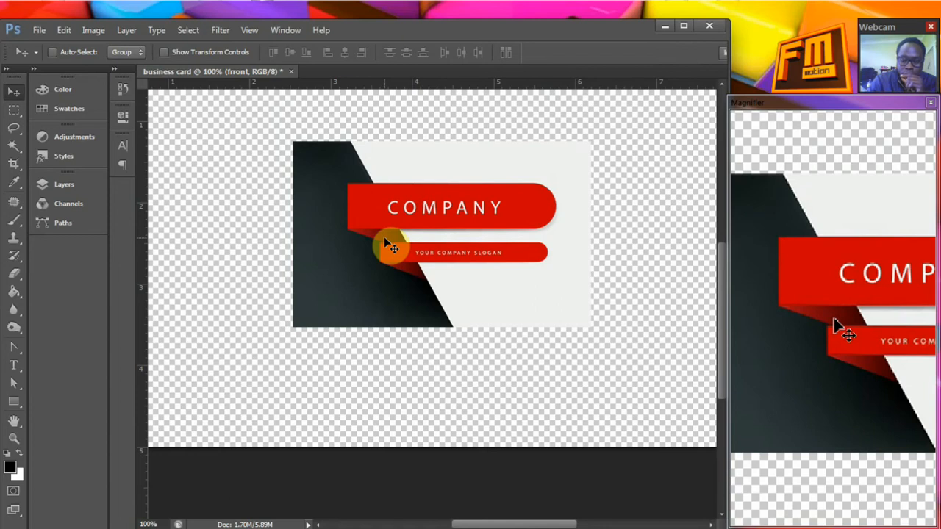
pyautogui.hotkey('ctrl', '-')
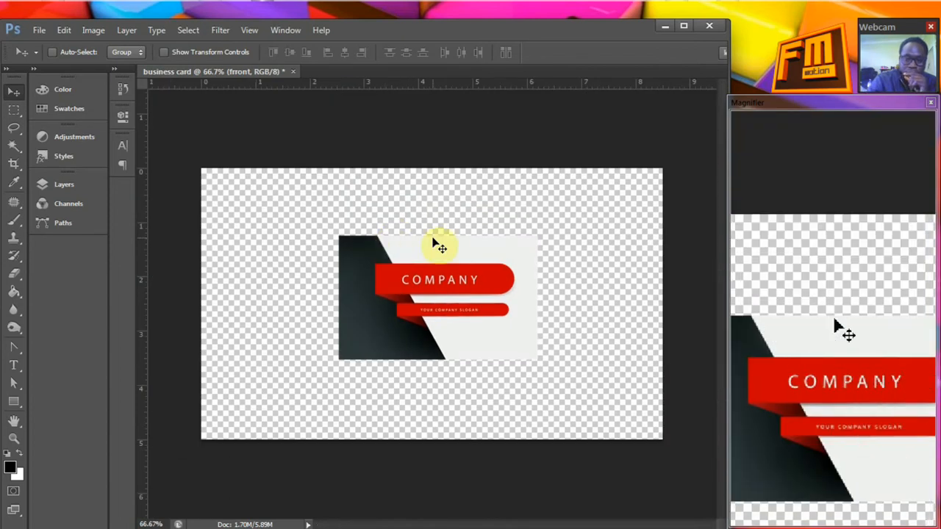
pyautogui.moveTo(423, 252)
pyautogui.mouseDown()
pyautogui.moveTo(426, 210)
pyautogui.moveTo(413, 248)
pyautogui.mouseUp()
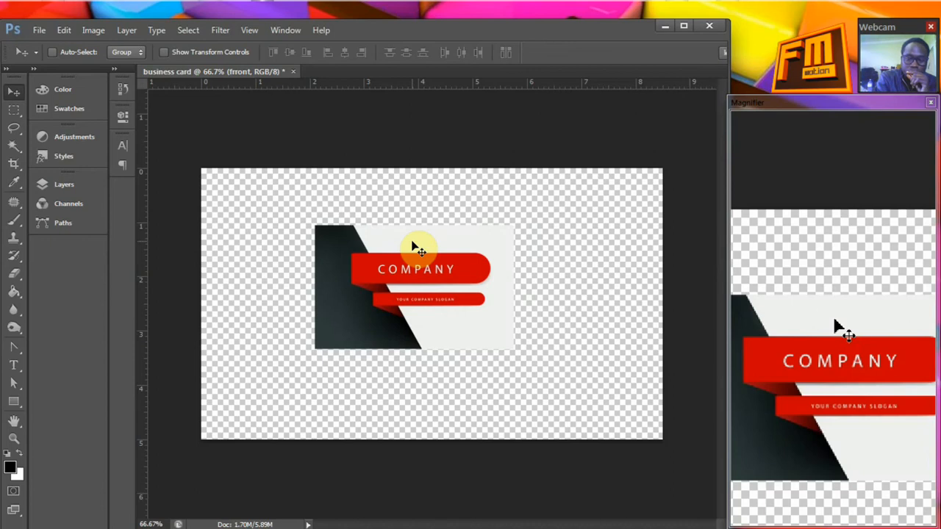
# Free-transform the front COMPANY card so it stretches to all four edges of the canvas
pyautogui.hotkey('ctrl', 't')
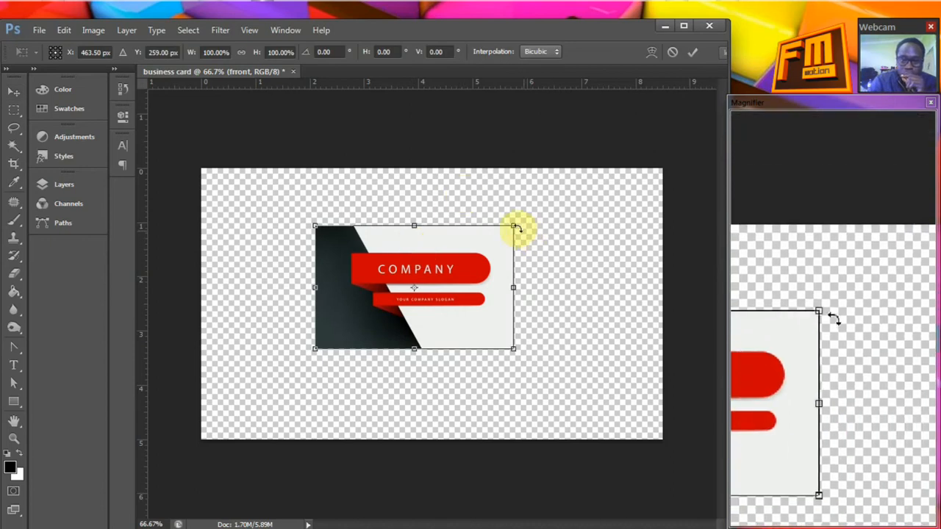
pyautogui.moveTo(514, 223); pyautogui.dragTo(662, 169)
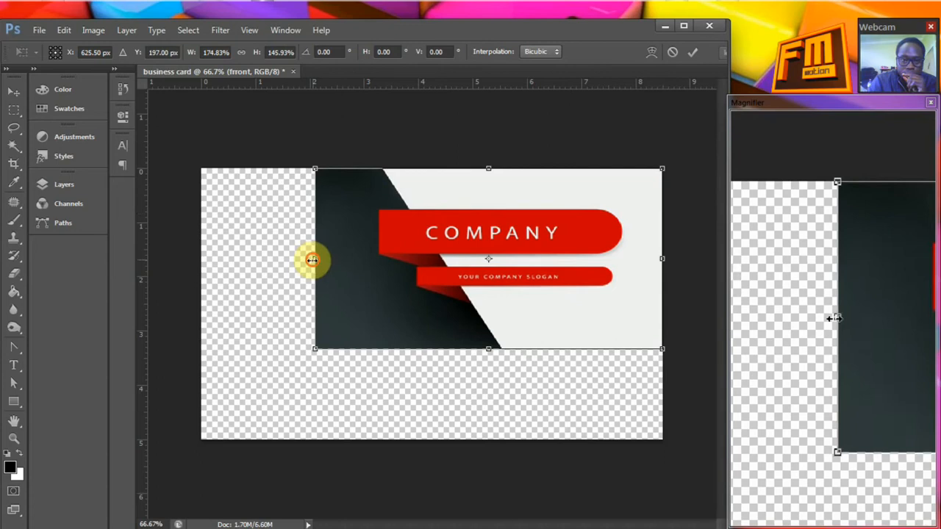
pyautogui.moveTo(314, 259); pyautogui.dragTo(201, 259)
pyautogui.moveTo(432, 349); pyautogui.dragTo(433, 443)
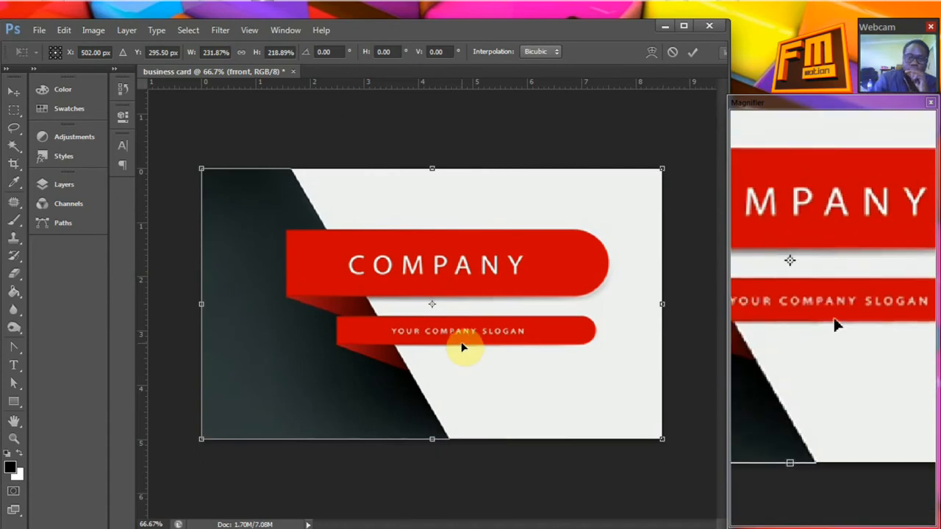
pyautogui.click(694, 56)
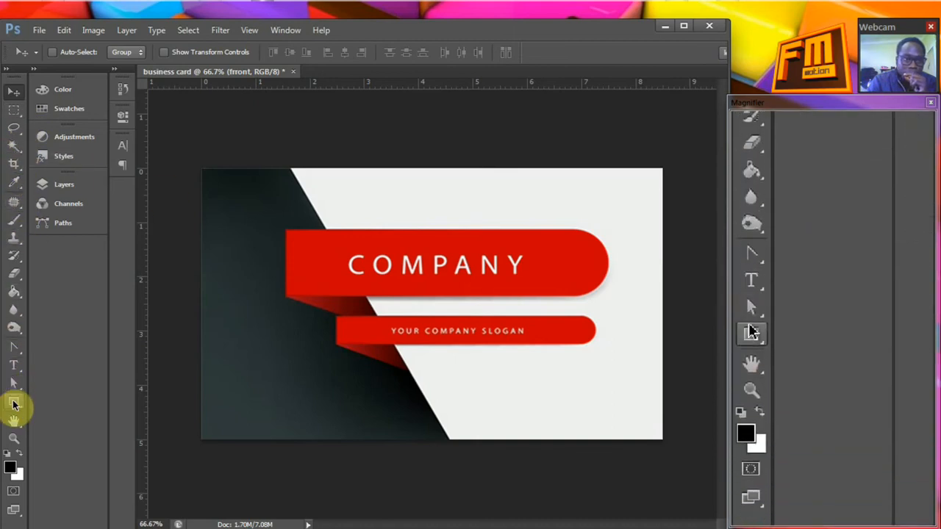
# Draw a rectangle shape about 811 by 601 px over the card's light area and fill it white
pyautogui.click(15, 404)
pyautogui.click(45, 404)
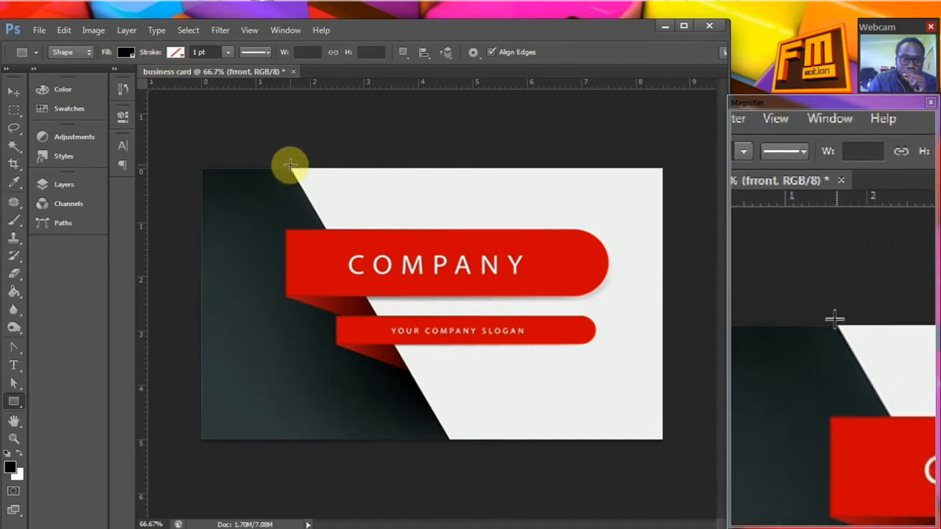
pyautogui.moveTo(290, 168); pyautogui.dragTo(655, 437)
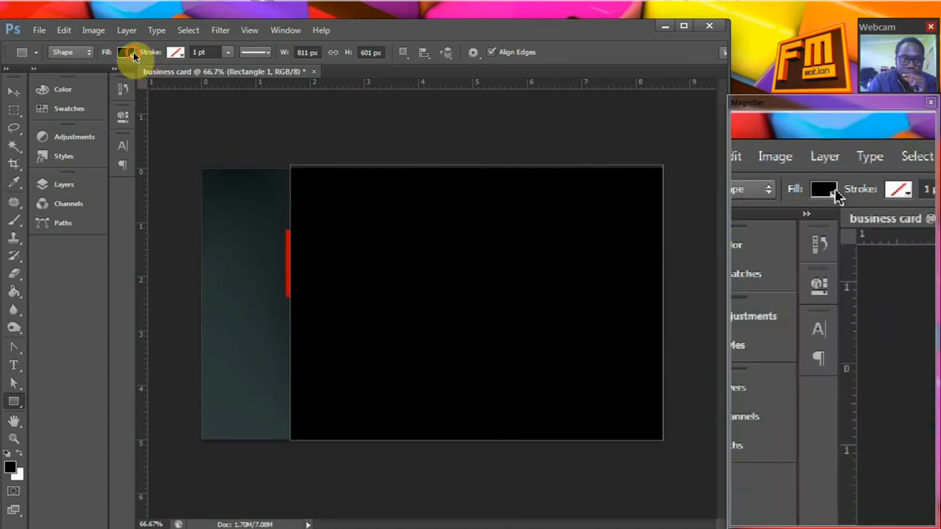
pyautogui.click(126, 52)
pyautogui.click(67, 119)
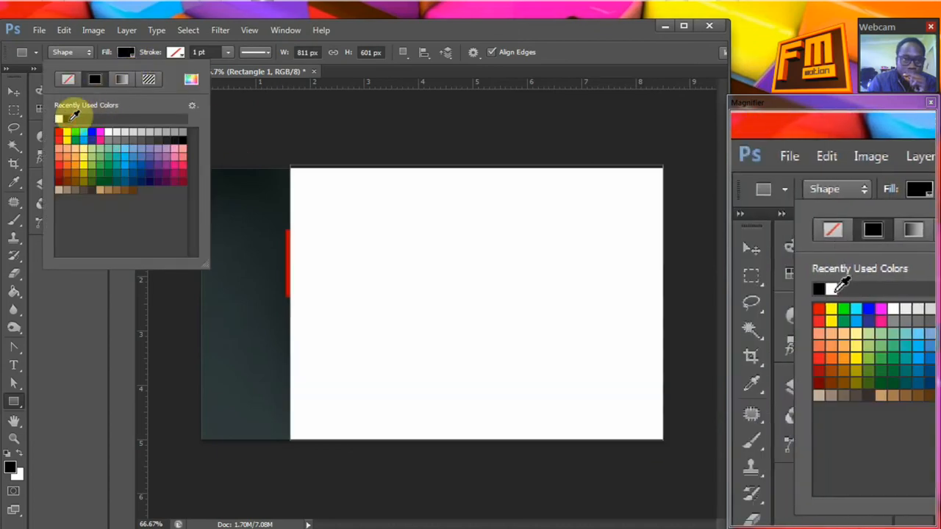
# Reshape the white rectangle with the Direct Selection Tool so its slanted edge follows the card's diagonal and its corners meet the canvas
pyautogui.press('v')
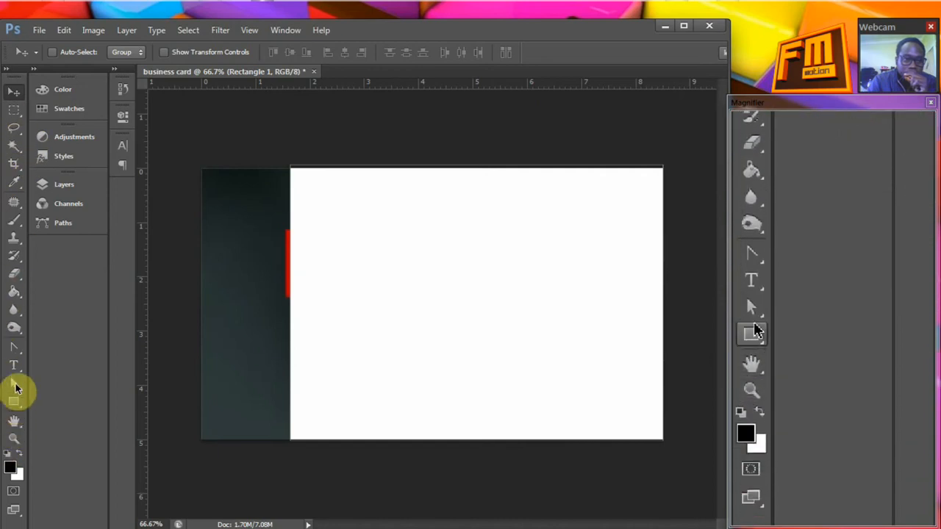
pyautogui.click(17, 387)
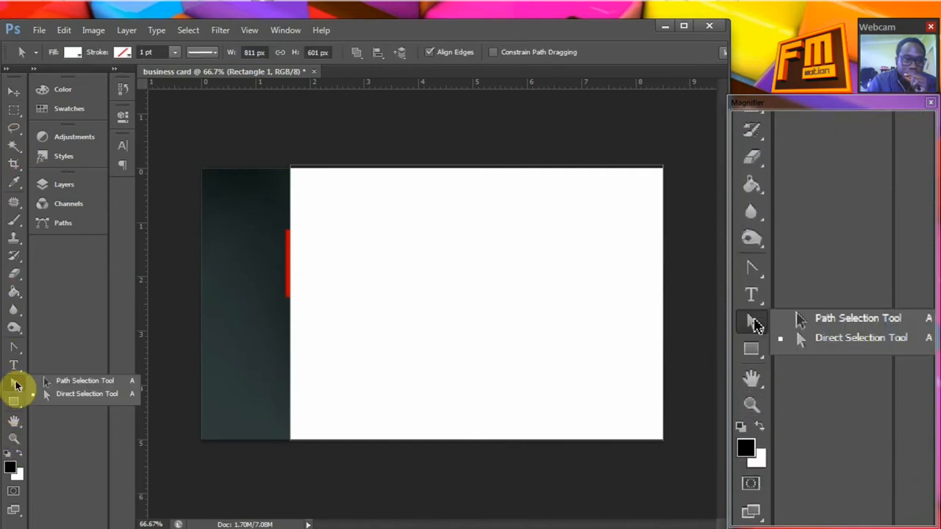
pyautogui.click(87, 397)
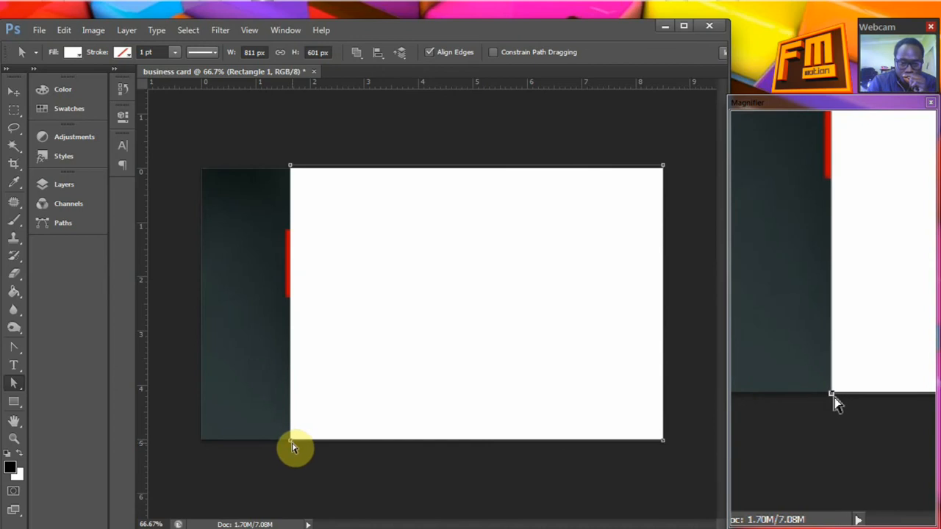
pyautogui.moveTo(291, 445); pyautogui.dragTo(425, 439)
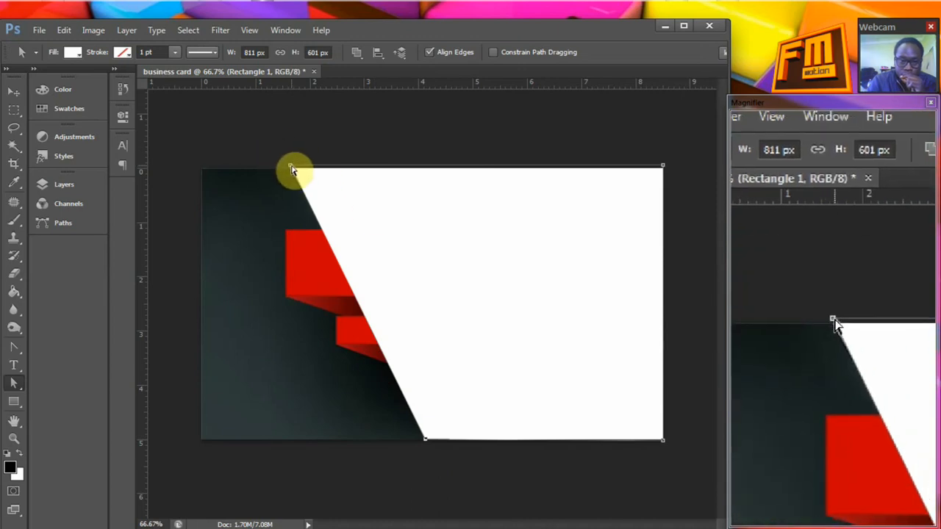
pyautogui.moveTo(291, 169)
pyautogui.mouseDown()
pyautogui.moveTo(320, 174)
pyautogui.moveTo(292, 172)
pyautogui.mouseUp()
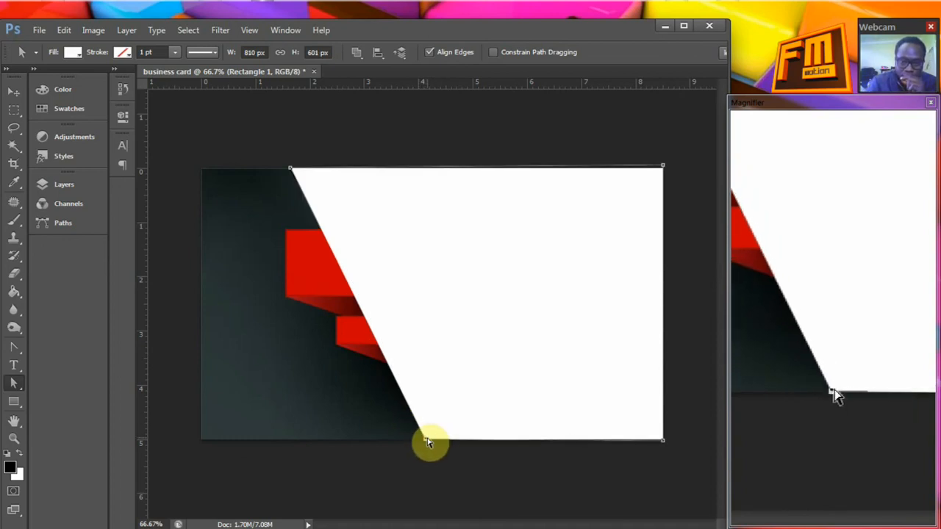
pyautogui.moveTo(435, 440); pyautogui.dragTo(451, 442)
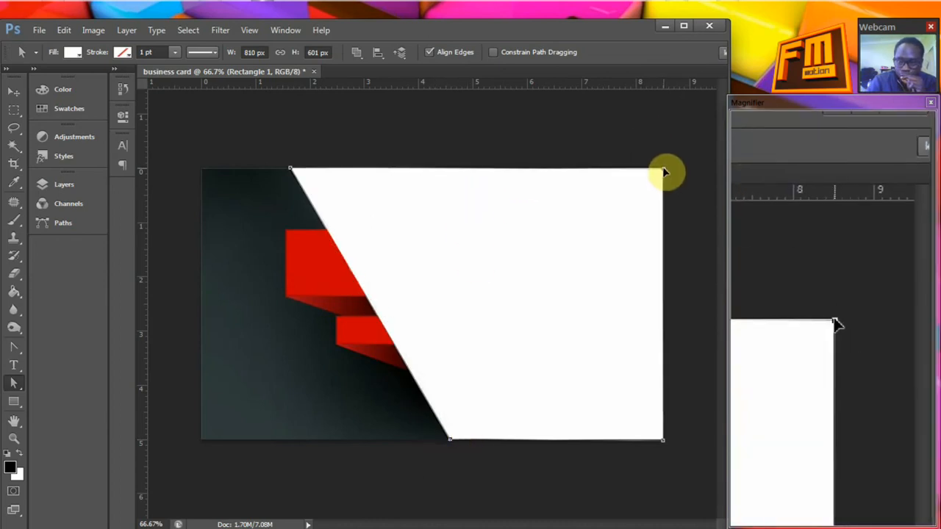
# Add a new layer and draw a black rectangle about 549 by 588 px over the card's dark area
pyautogui.click(68, 185)
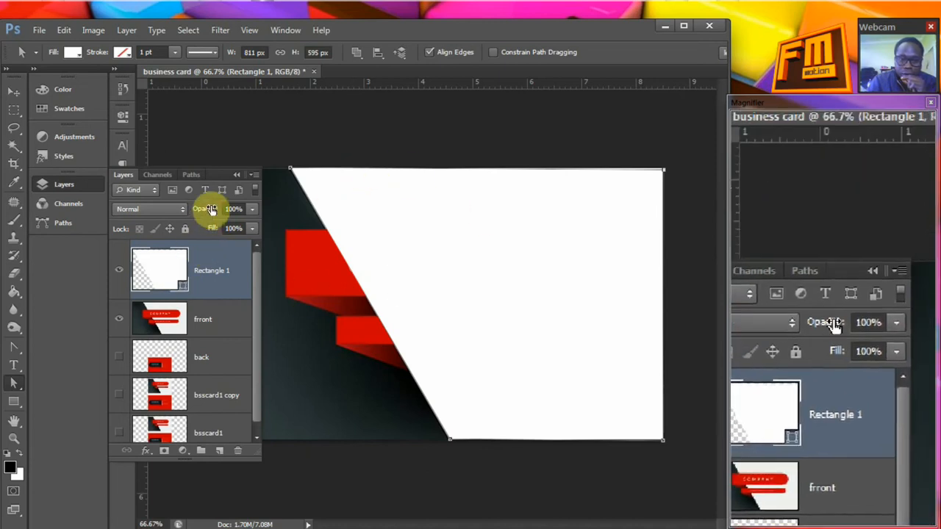
pyautogui.click(219, 451)
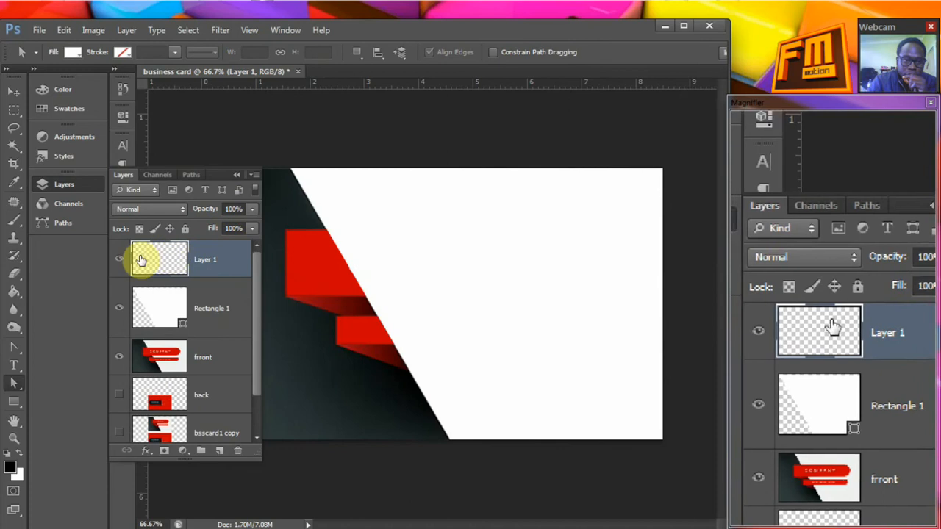
pyautogui.click(11, 402)
pyautogui.click(280, 211)
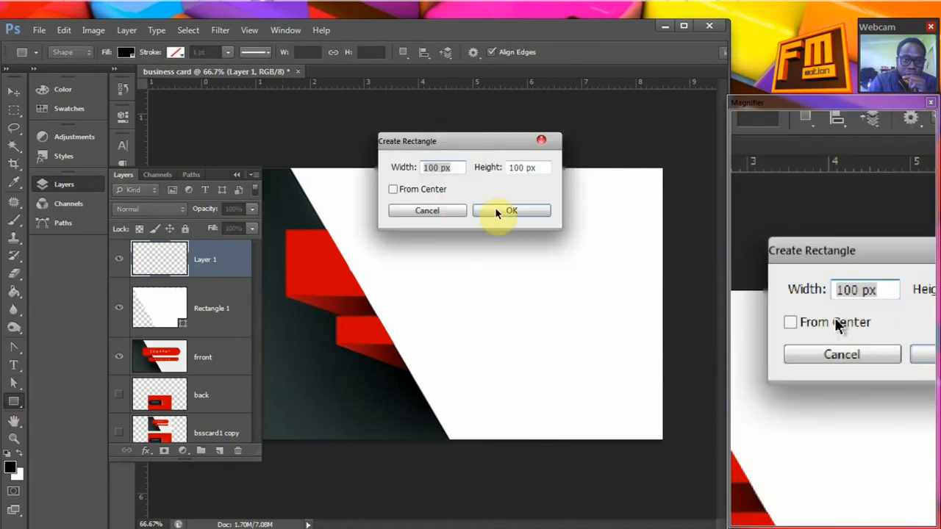
pyautogui.click(441, 212)
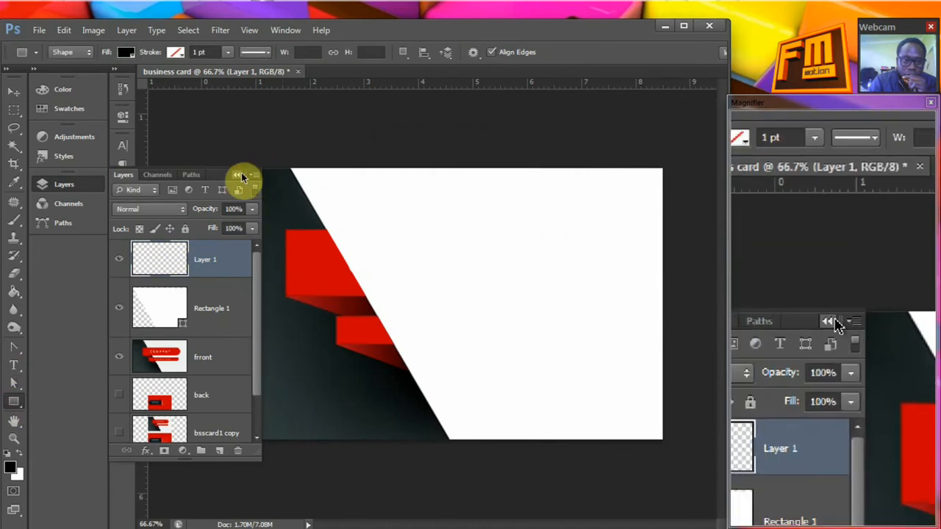
pyautogui.click(238, 175)
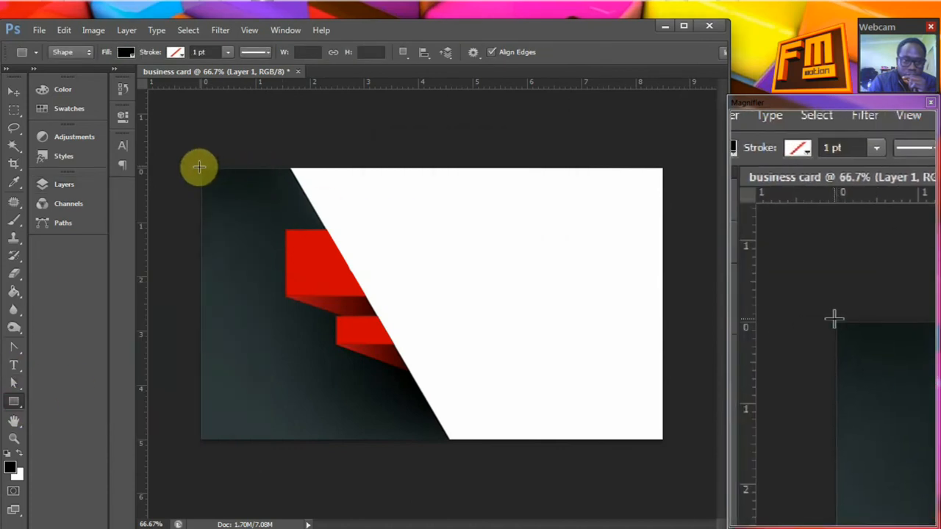
pyautogui.moveTo(200, 169); pyautogui.dragTo(452, 439)
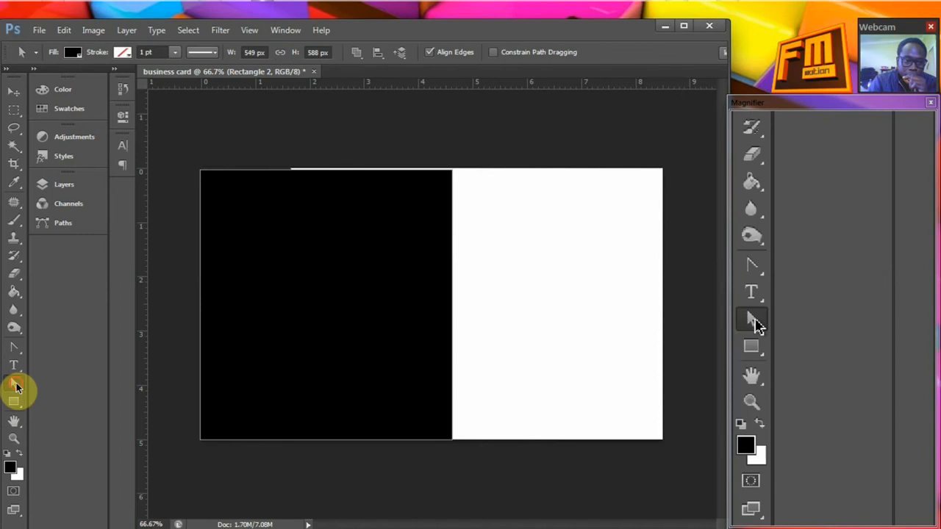
# Adjust the black rectangle's corner points so its slanted edge meets the white shape and its outer corner meets the canvas corner
pyautogui.click(16, 388)
pyautogui.click(17, 388)
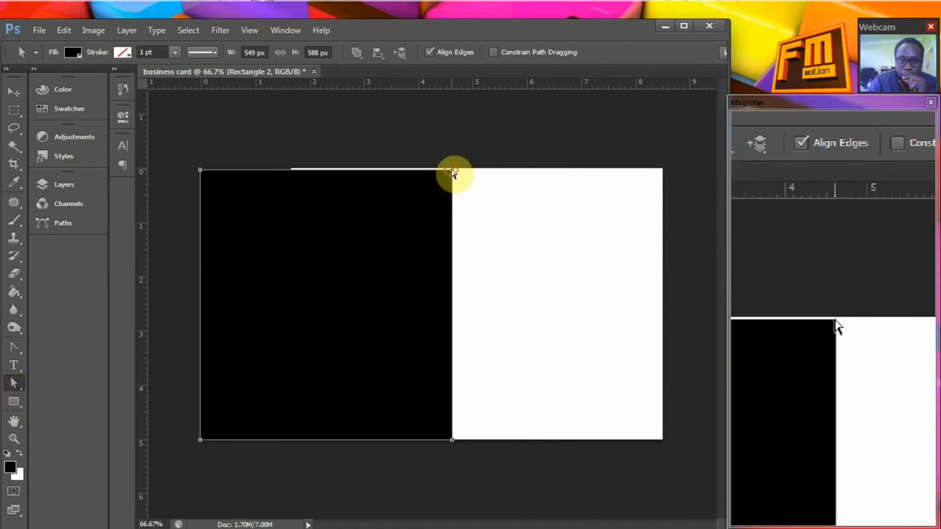
pyautogui.moveTo(451, 174); pyautogui.dragTo(295, 172)
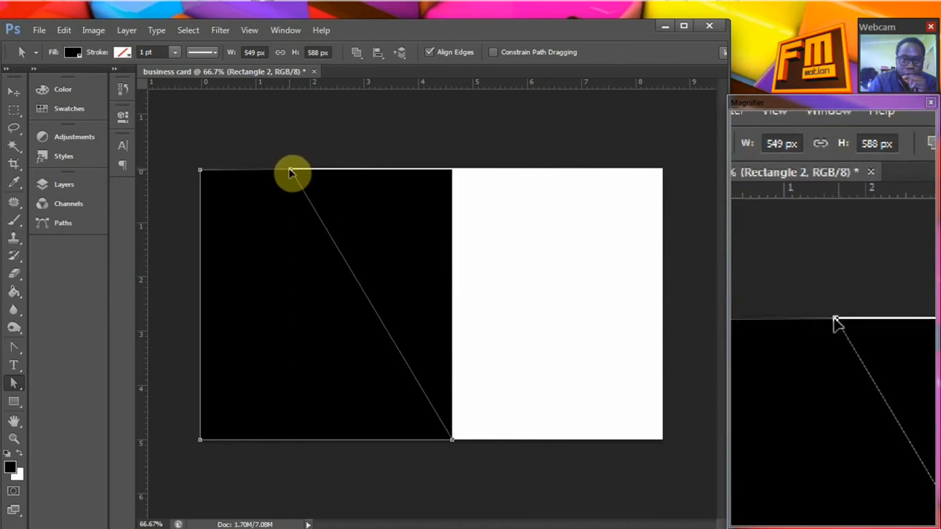
pyautogui.moveTo(291, 174); pyautogui.dragTo(291, 172)
pyautogui.click(449, 439)
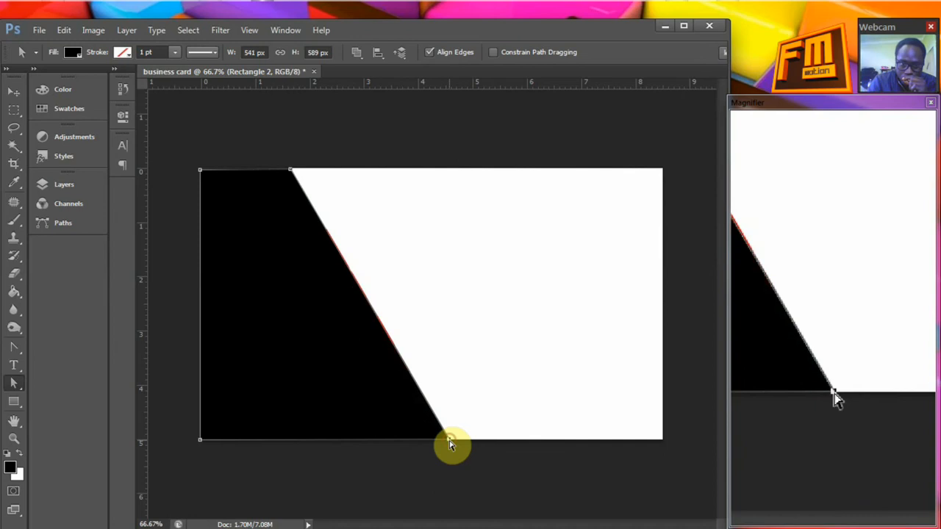
pyautogui.click(200, 173)
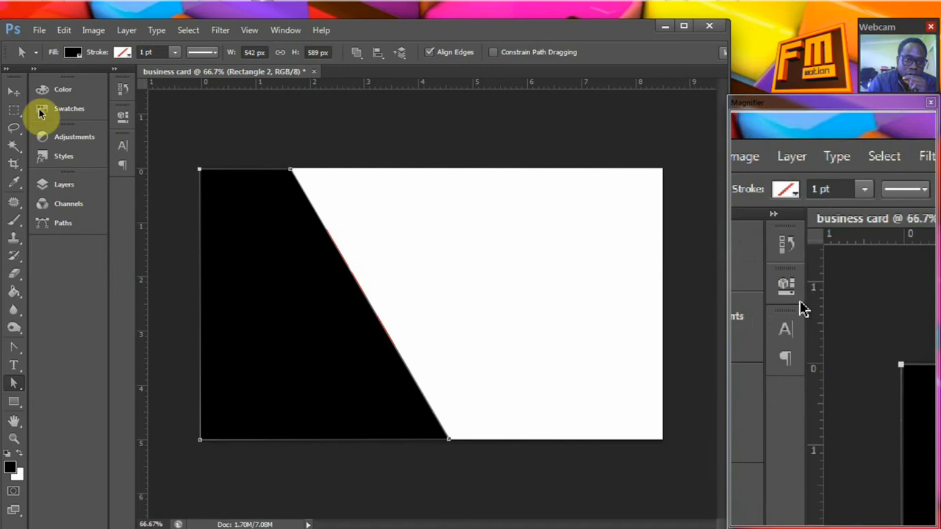
# Set the area around the canvas to Light Gray and shift the black shape slightly right to close the gap along the diagonal
pyautogui.rightClick(180, 132)
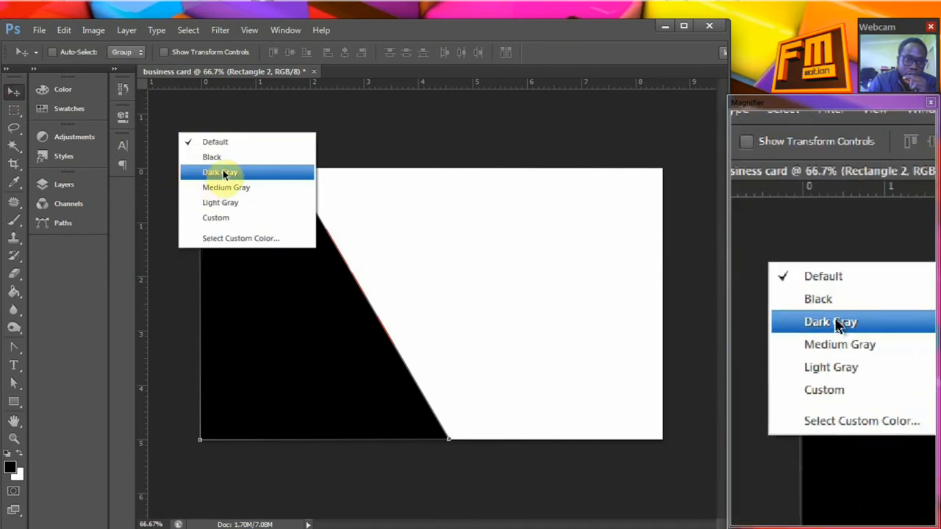
pyautogui.click(208, 174)
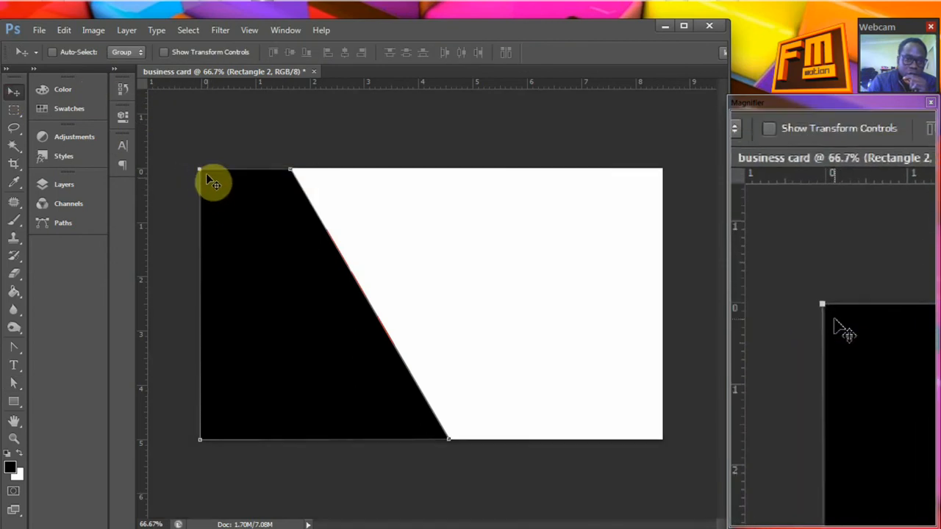
pyautogui.rightClick(207, 136)
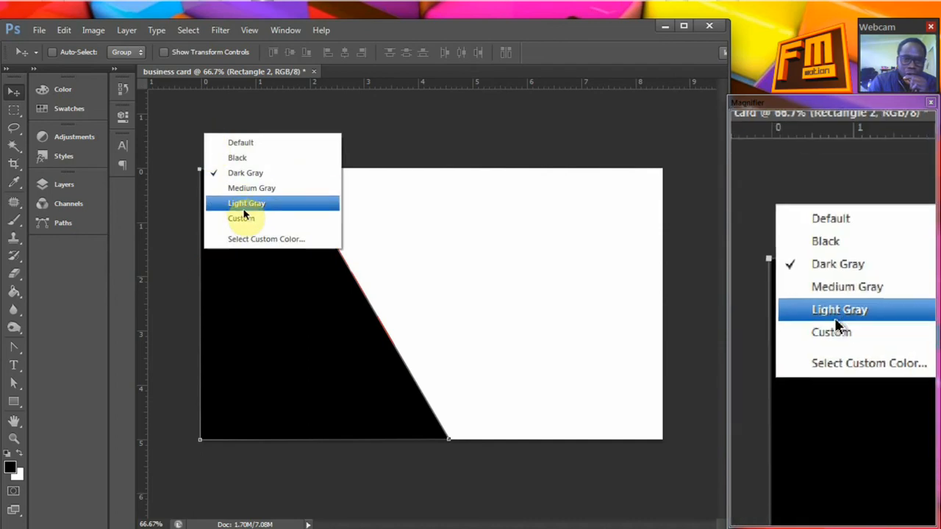
pyautogui.click(245, 210)
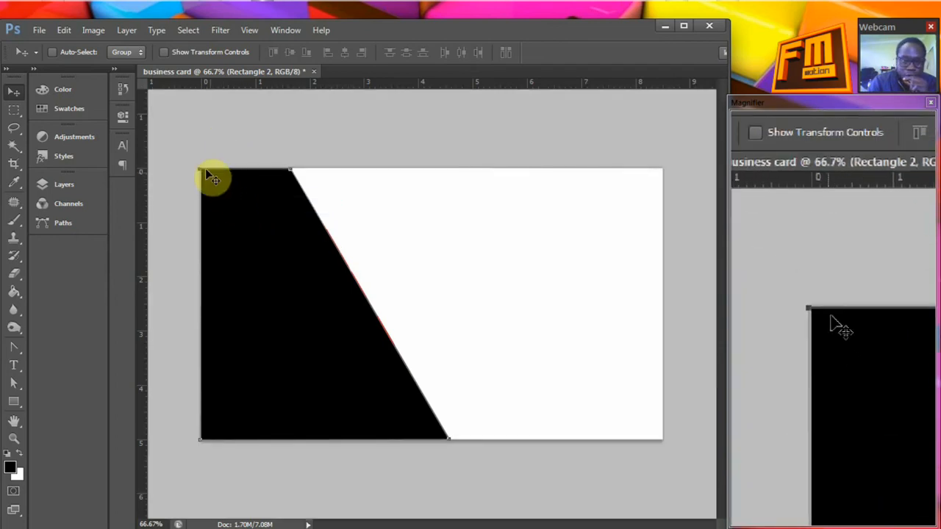
pyautogui.moveTo(199, 169); pyautogui.dragTo(200, 169)
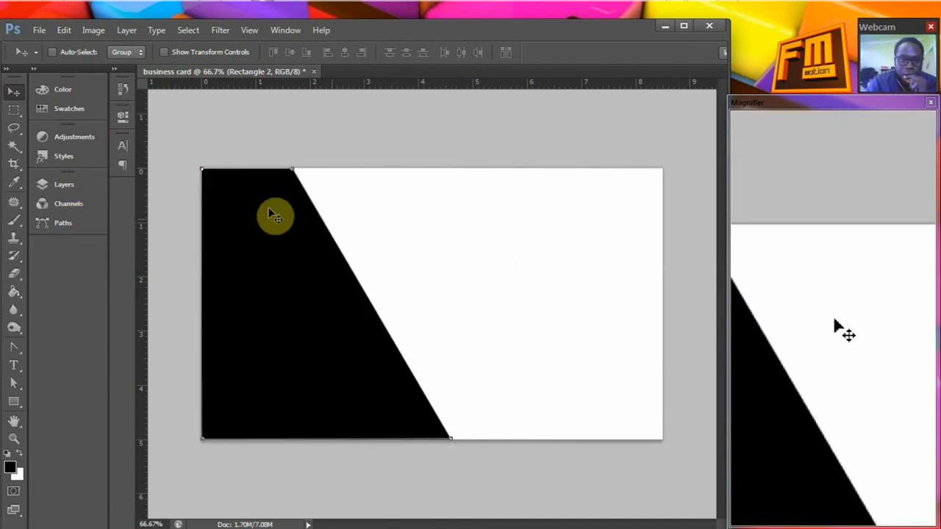
# Hide and reshow both shape layers to compare them with the reference, and move the Rectangle 1 layer above Rectangle 2
pyautogui.click(48, 188)
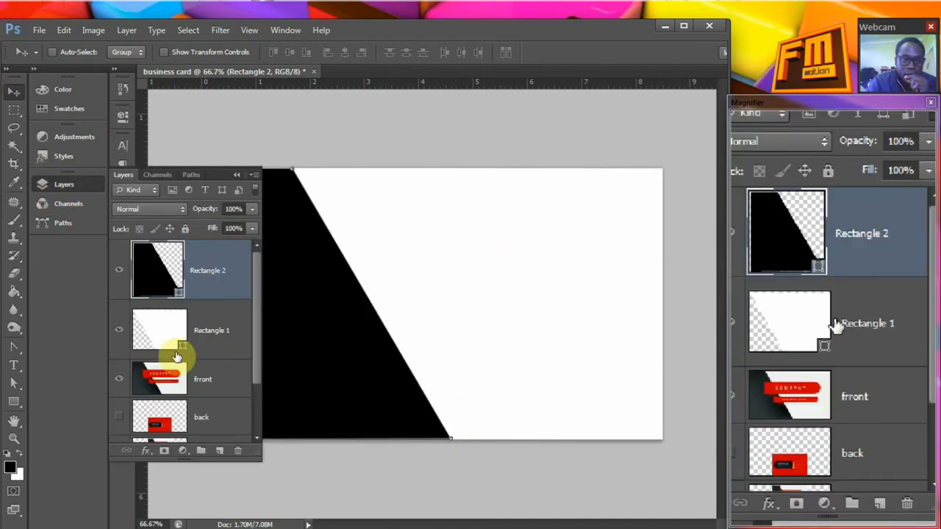
pyautogui.click(119, 272)
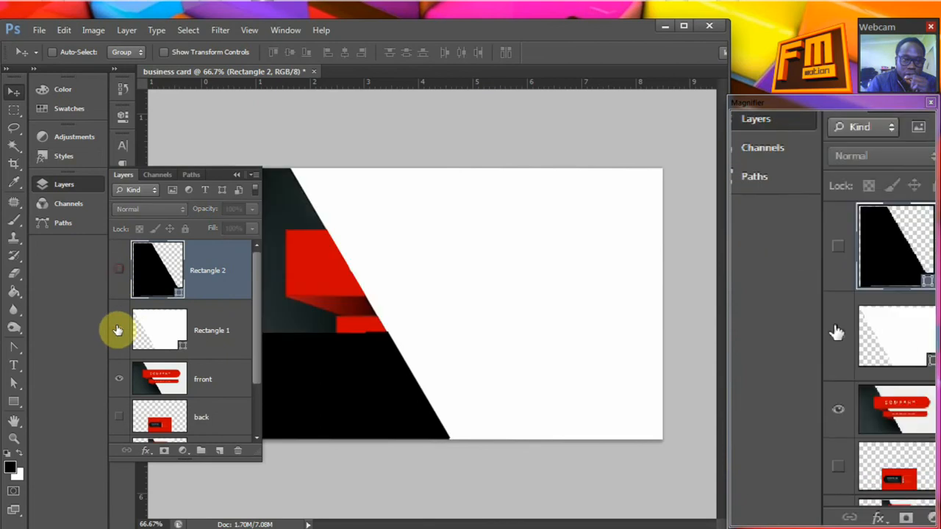
pyautogui.click(119, 330)
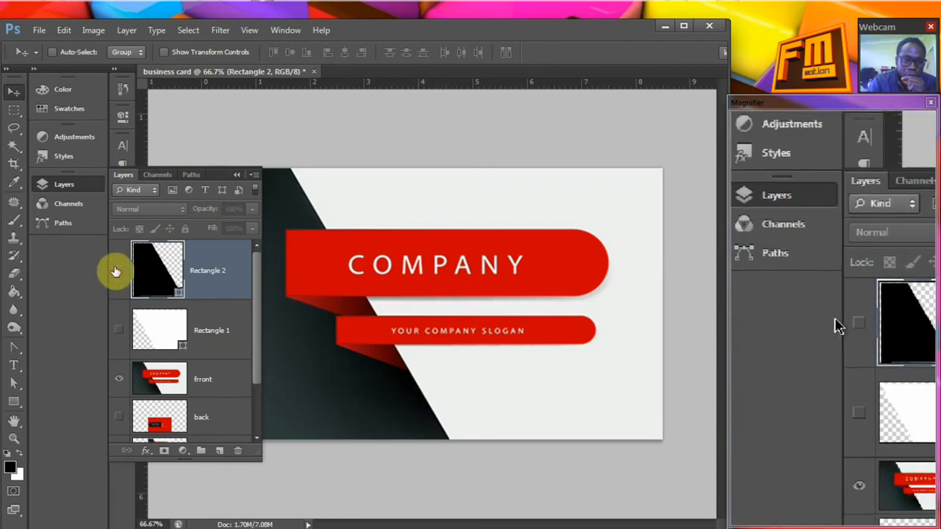
pyautogui.click(119, 331)
pyautogui.click(120, 271)
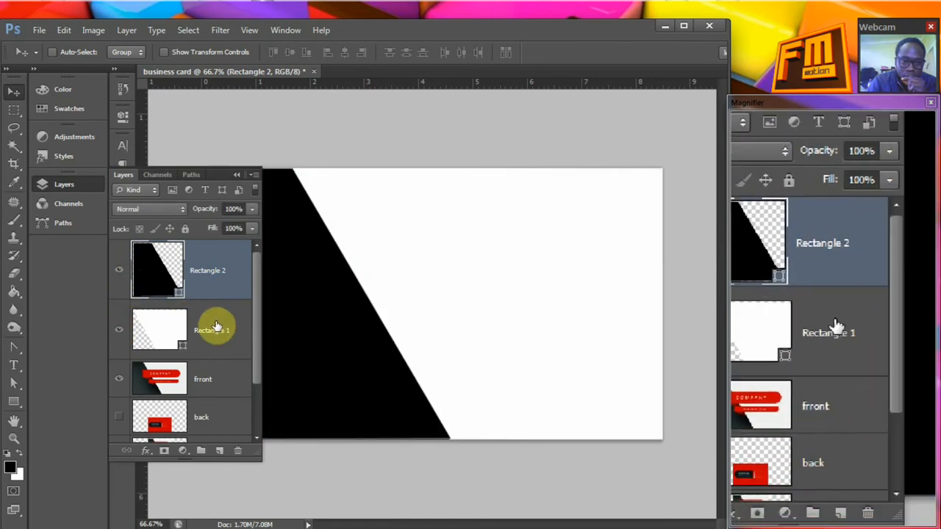
pyautogui.moveTo(210, 294); pyautogui.dragTo(212, 265)
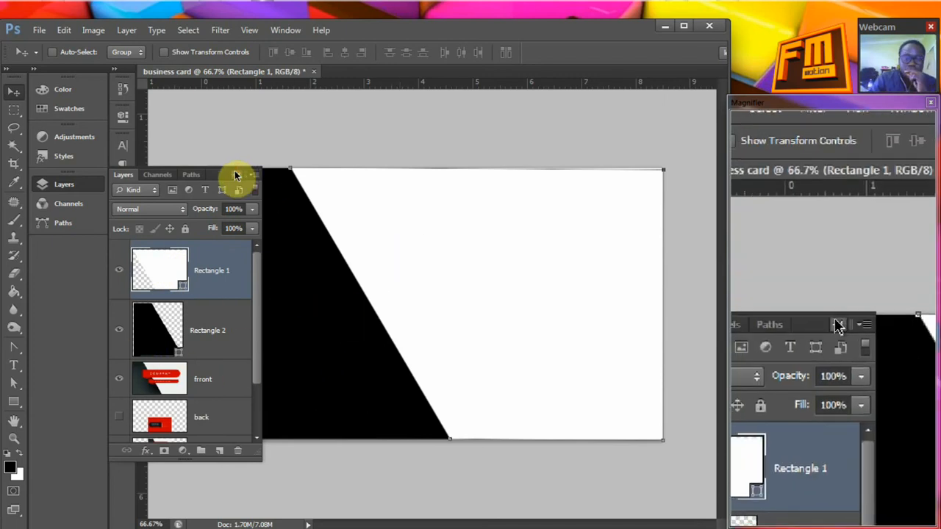
pyautogui.click(234, 170)
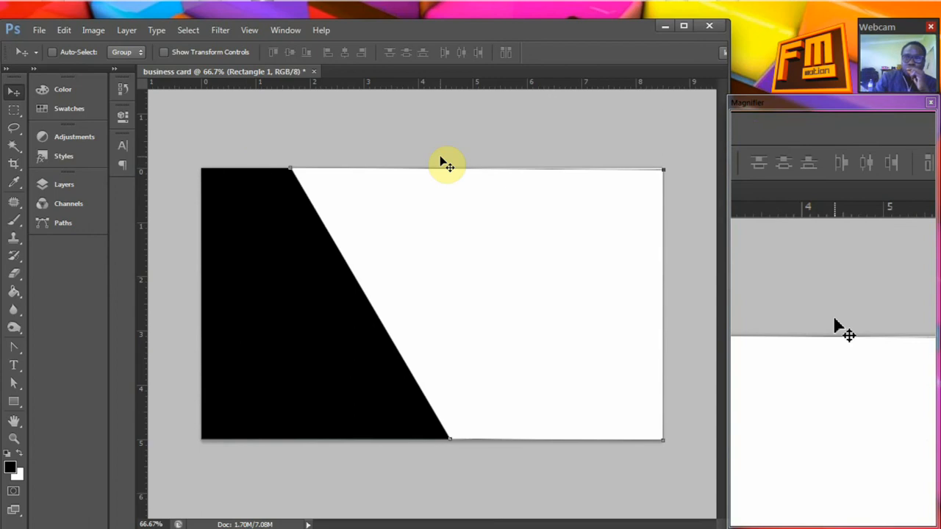